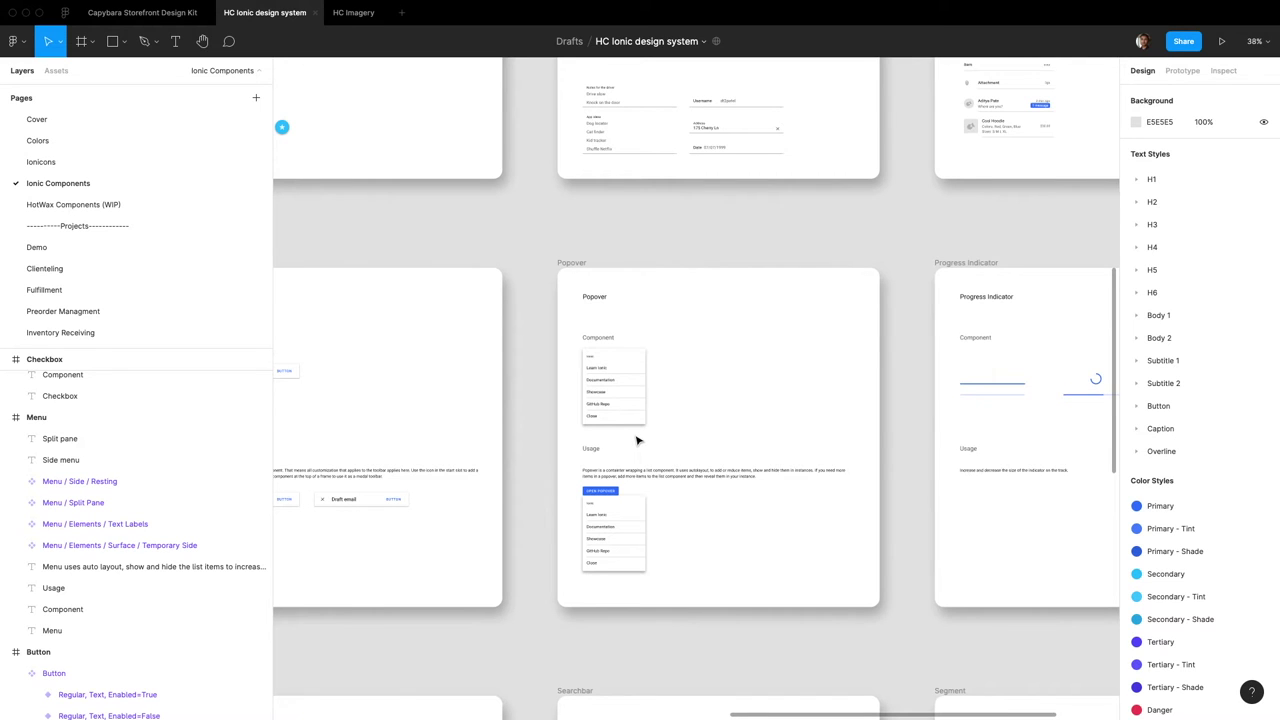
Select the Popover component on the Ionic Components page and pan around to inspect it
{"action": "scroll", "coordinate": [640, 437], "scroll_direction": "right", "scroll_amount": 4}
{"action": "scroll", "coordinate": [640, 437], "scroll_direction": "down", "scroll_amount": 2}
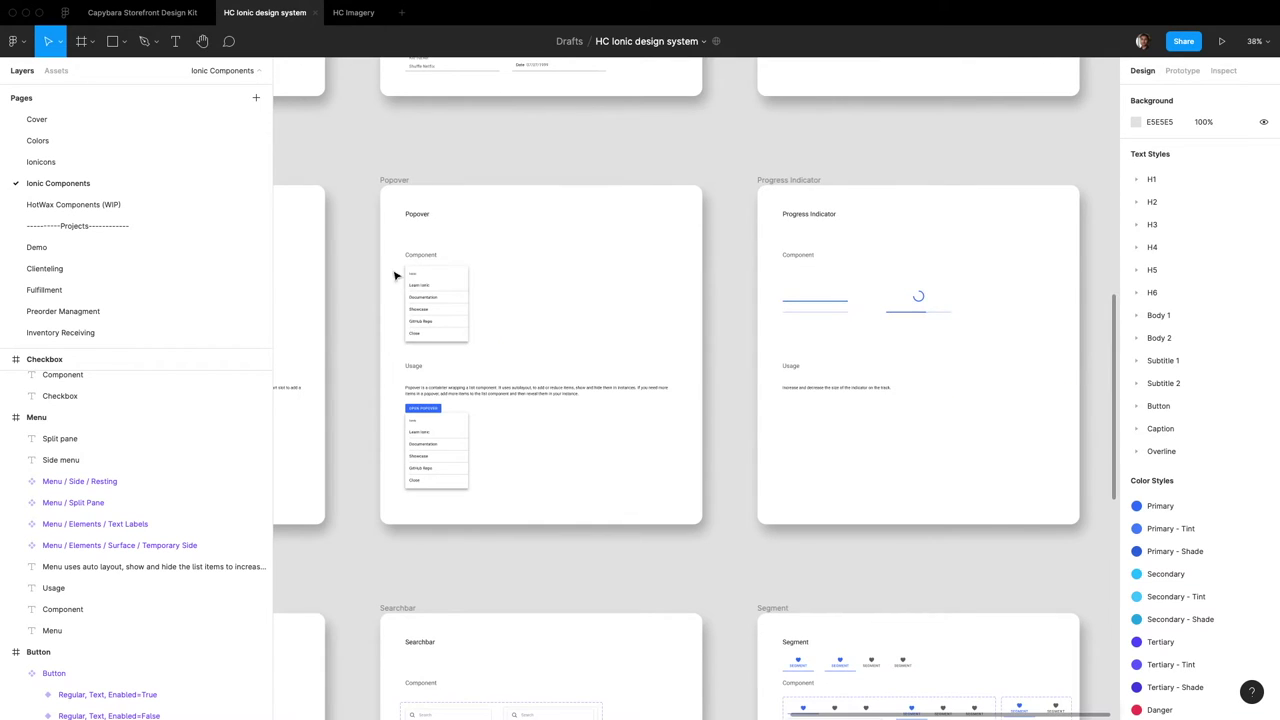
{"action": "left_click", "coordinate": [446, 300]}
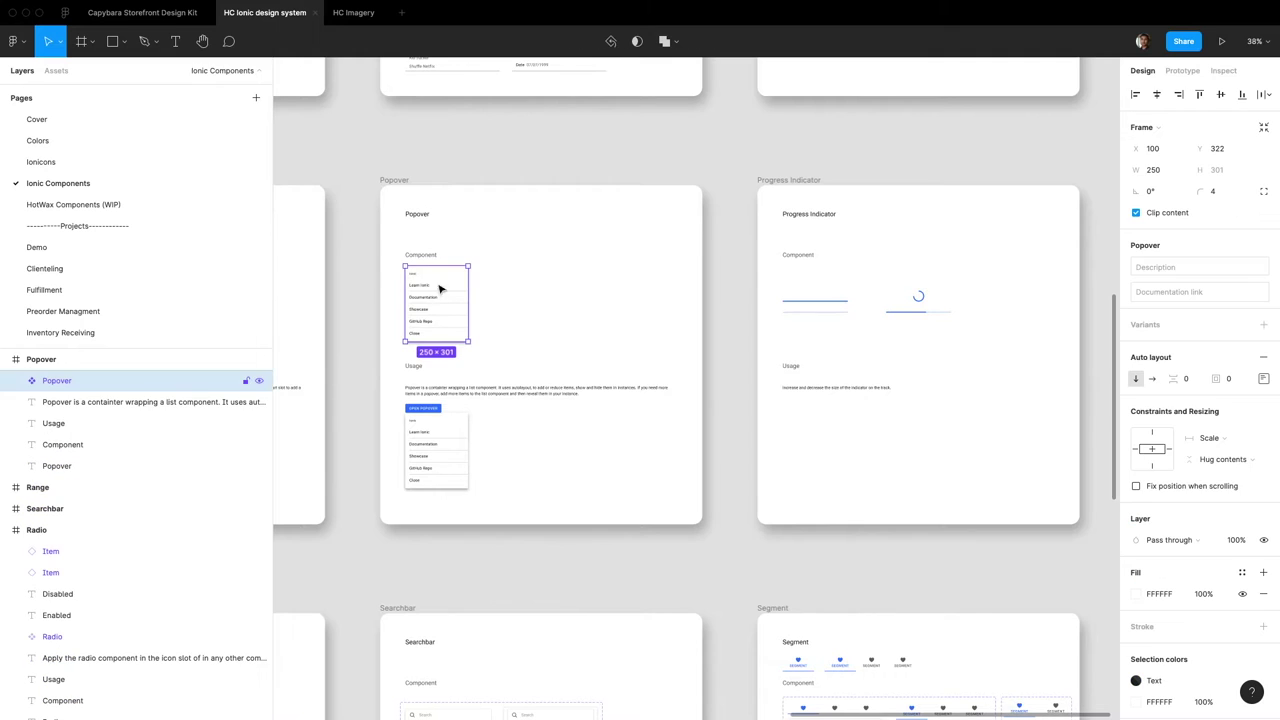
{"action": "scroll", "coordinate": [411, 281], "scroll_direction": "up", "scroll_amount": 6}
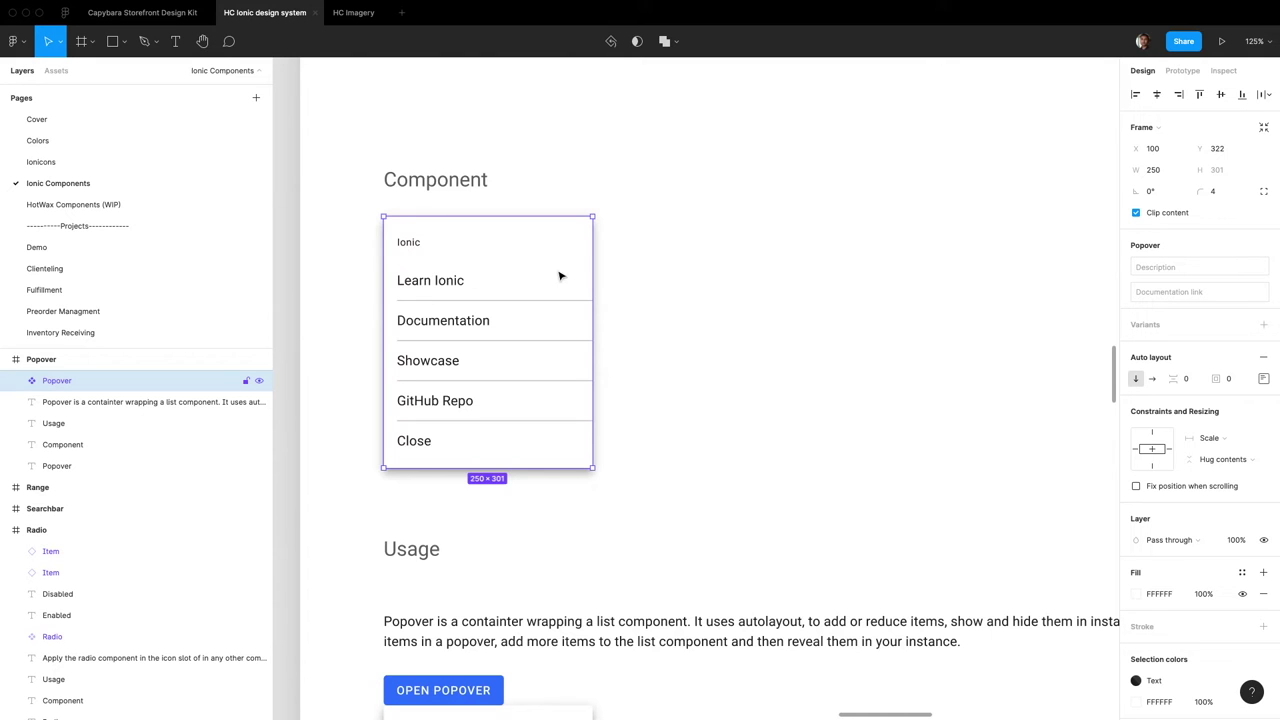
{"action": "scroll", "coordinate": [560, 276], "scroll_direction": "down", "scroll_amount": 3}
{"action": "scroll", "coordinate": [556, 278], "scroll_direction": "right", "scroll_amount": 4}
{"action": "scroll", "coordinate": [556, 278], "scroll_direction": "down", "scroll_amount": 3}
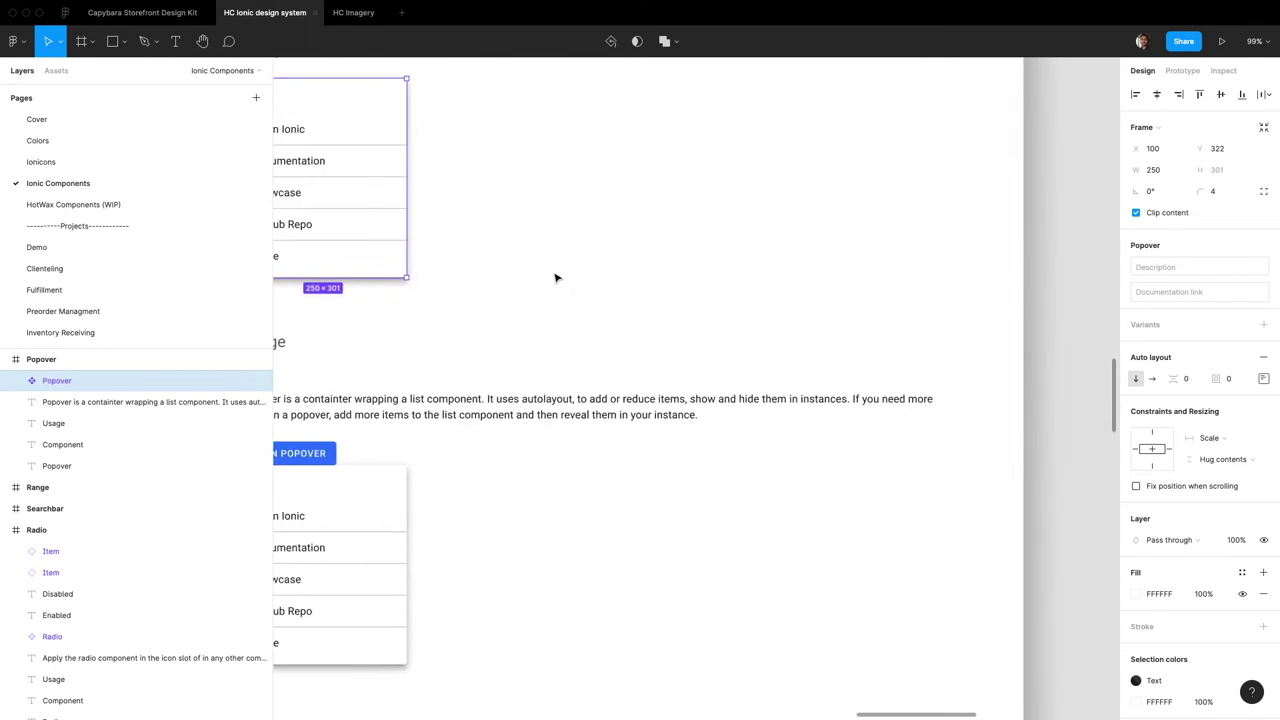
{"action": "scroll", "coordinate": [556, 278], "scroll_direction": "up", "scroll_amount": 3}
{"action": "scroll", "coordinate": [556, 278], "scroll_direction": "left", "scroll_amount": 4}
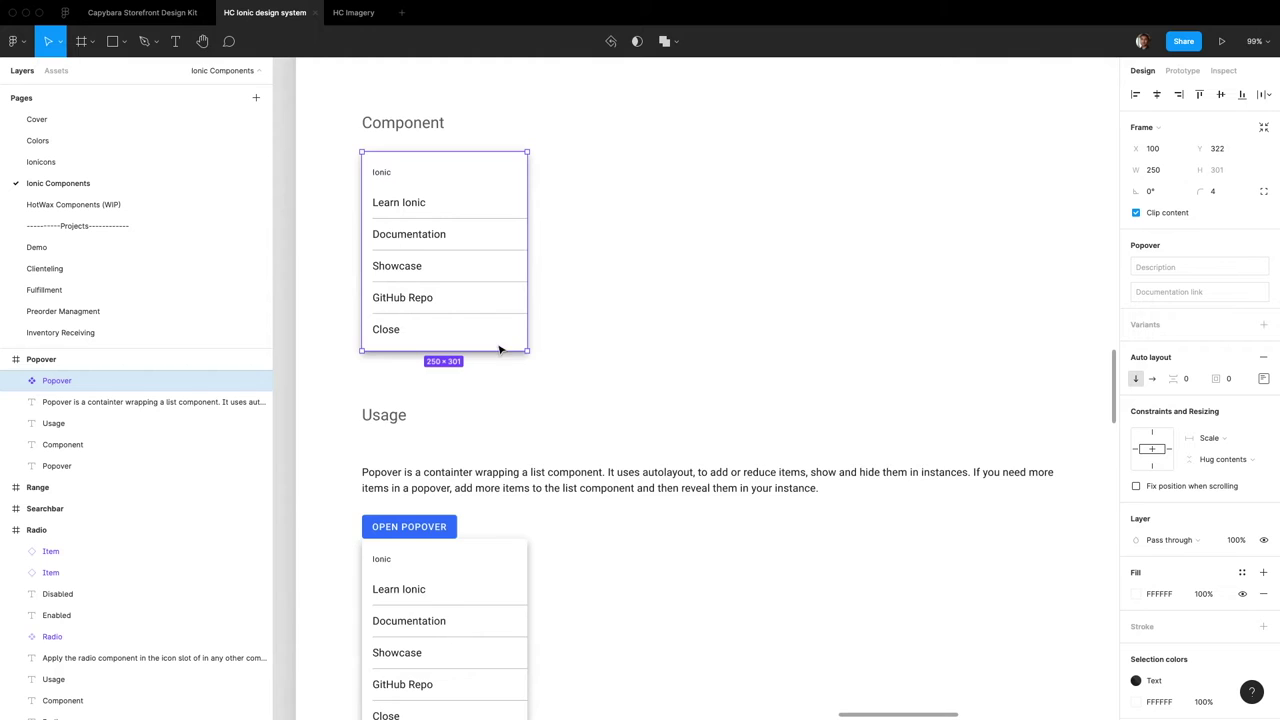
{"action": "scroll", "coordinate": [504, 416], "scroll_direction": "down", "scroll_amount": 3}
{"action": "scroll", "coordinate": [504, 416], "scroll_direction": "left", "scroll_amount": 1}
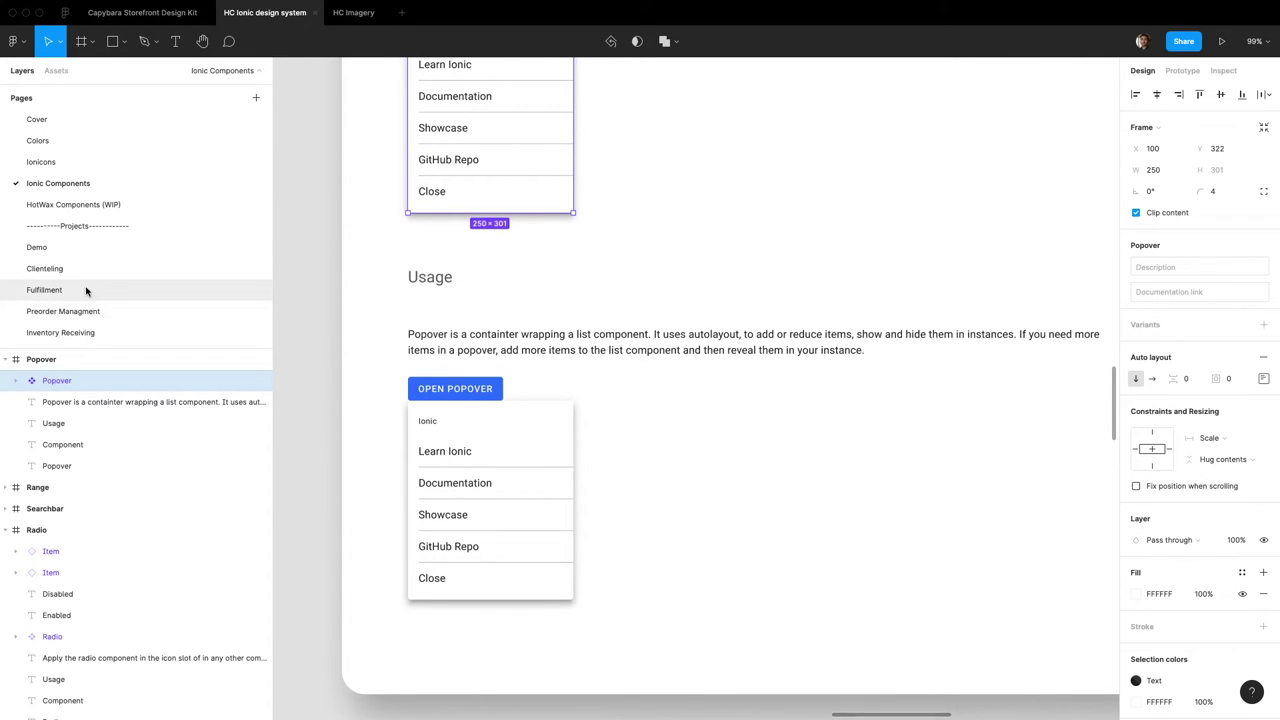
Go to the Demo page and look across its app mockup screens
{"action": "left_click", "coordinate": [127, 258]}
{"action": "scroll", "coordinate": [500, 337], "scroll_direction": "right", "scroll_amount": 2}
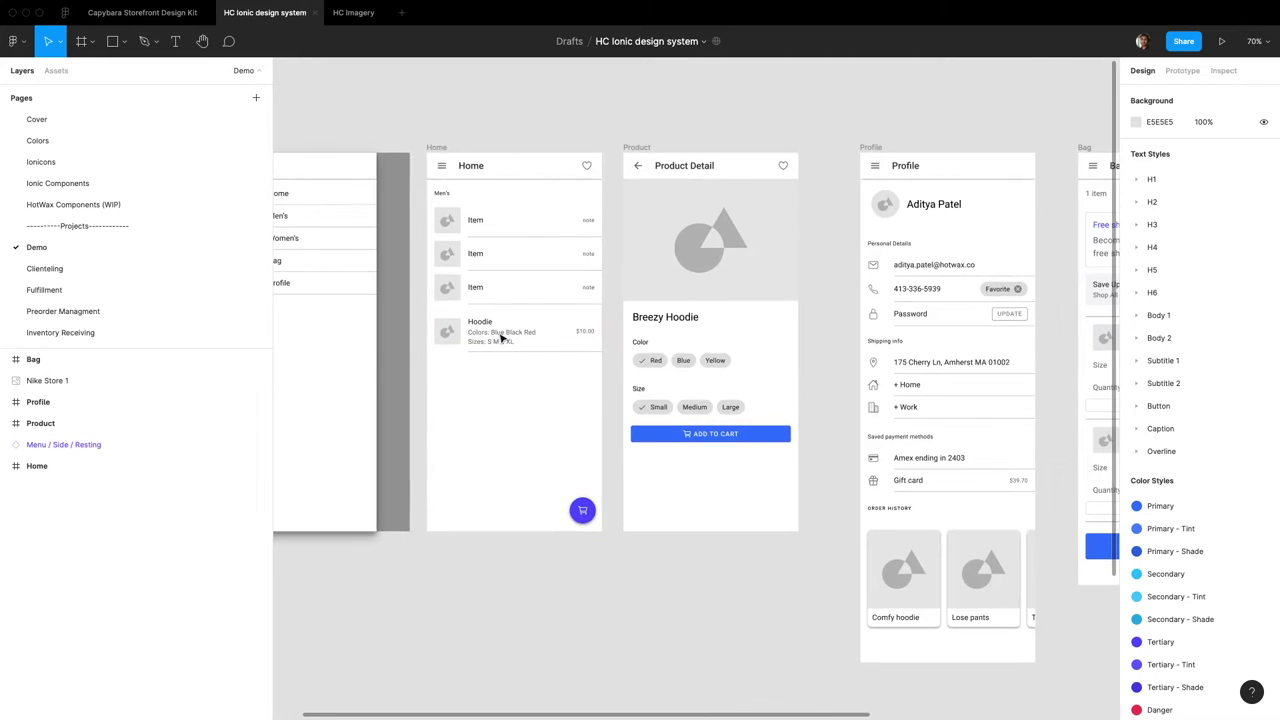
{"action": "scroll", "coordinate": [500, 337], "scroll_direction": "down", "scroll_amount": 3}
{"action": "scroll", "coordinate": [495, 340], "scroll_direction": "right", "scroll_amount": 5}
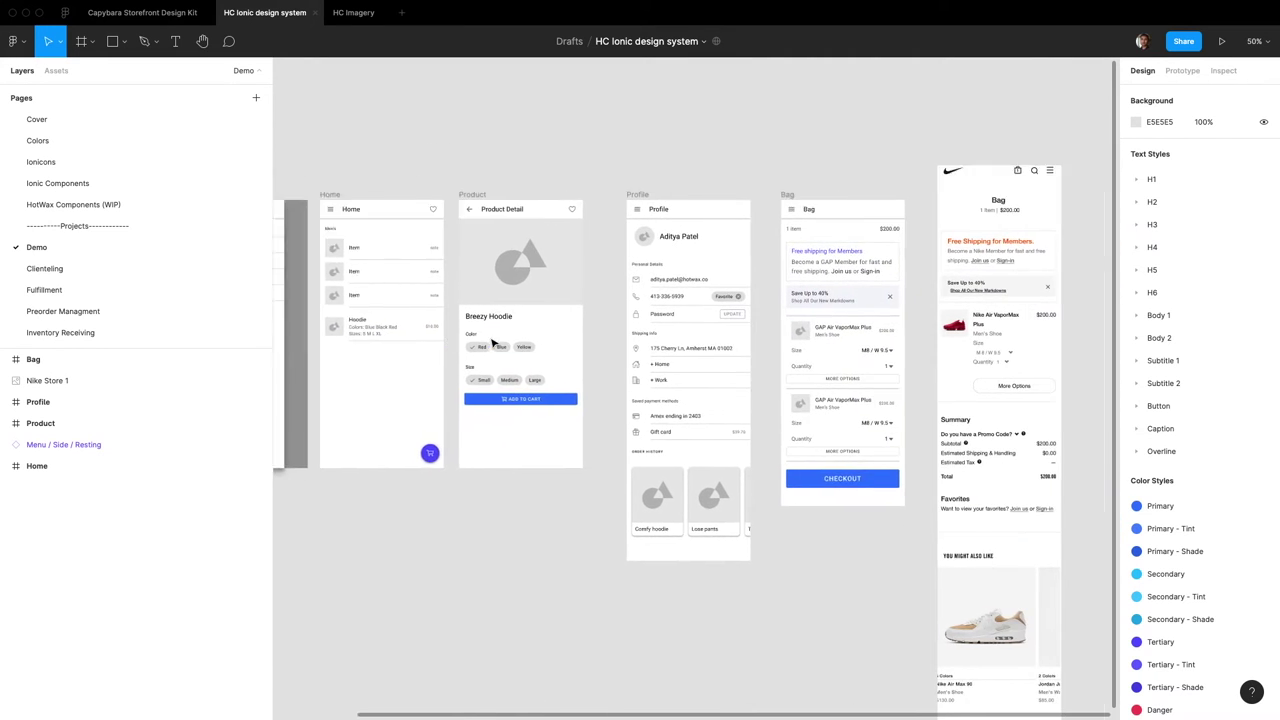
{"action": "scroll", "coordinate": [487, 347], "scroll_direction": "left", "scroll_amount": 5}
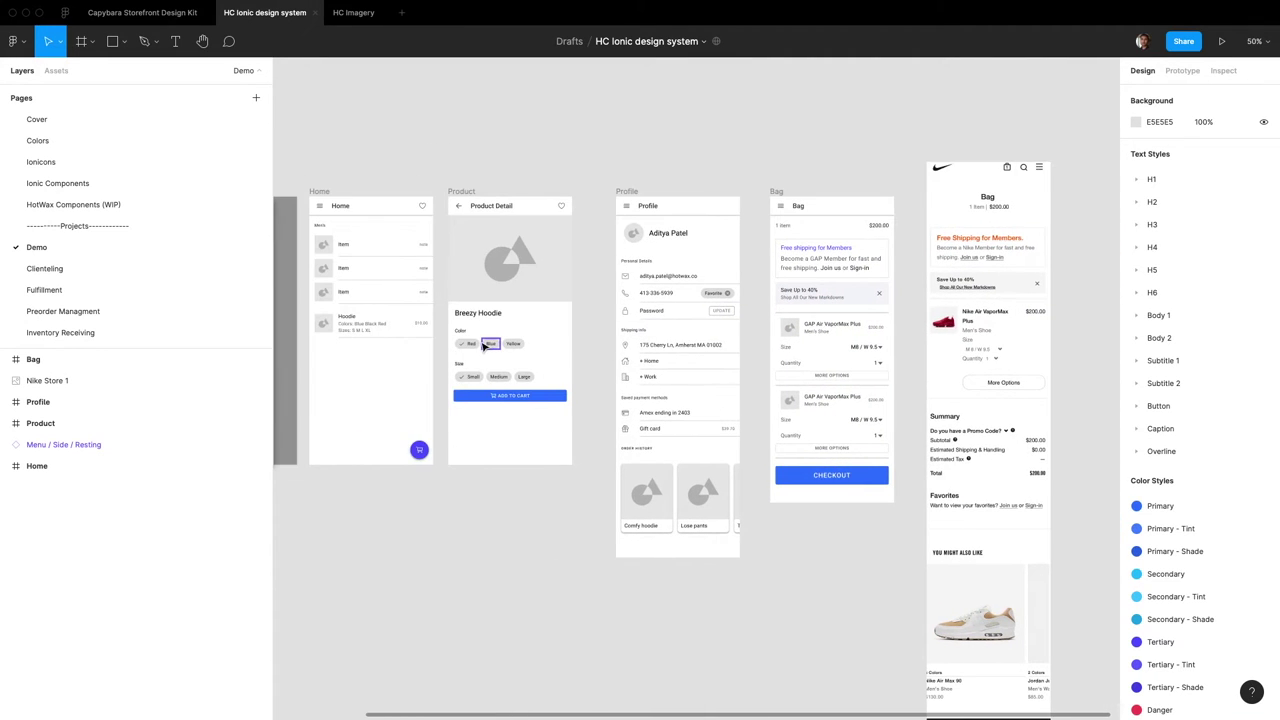
{"action": "scroll", "coordinate": [484, 345], "scroll_direction": "down", "scroll_amount": 2}
Select the Breezy Hoodie Product Detail frame and zoom in to about 110%
{"action": "left_click", "coordinate": [492, 145]}
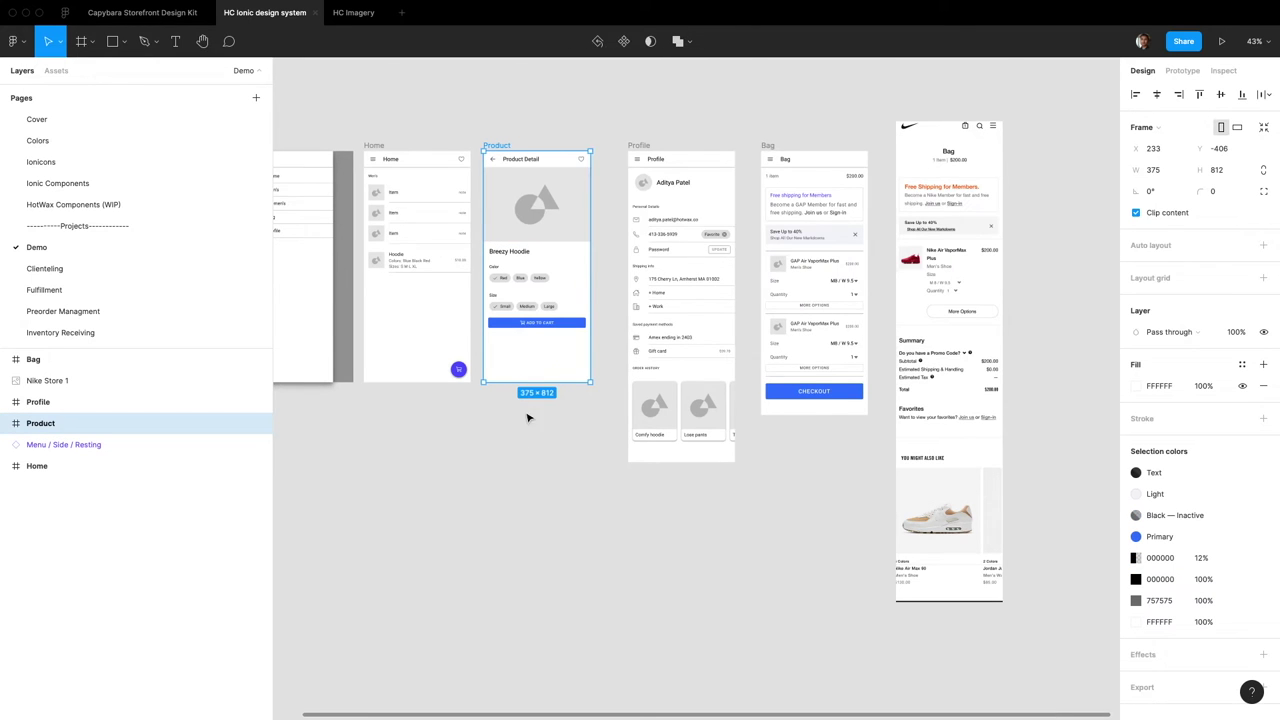
{"action": "scroll", "coordinate": [500, 245], "scroll_direction": "up", "scroll_amount": 5}
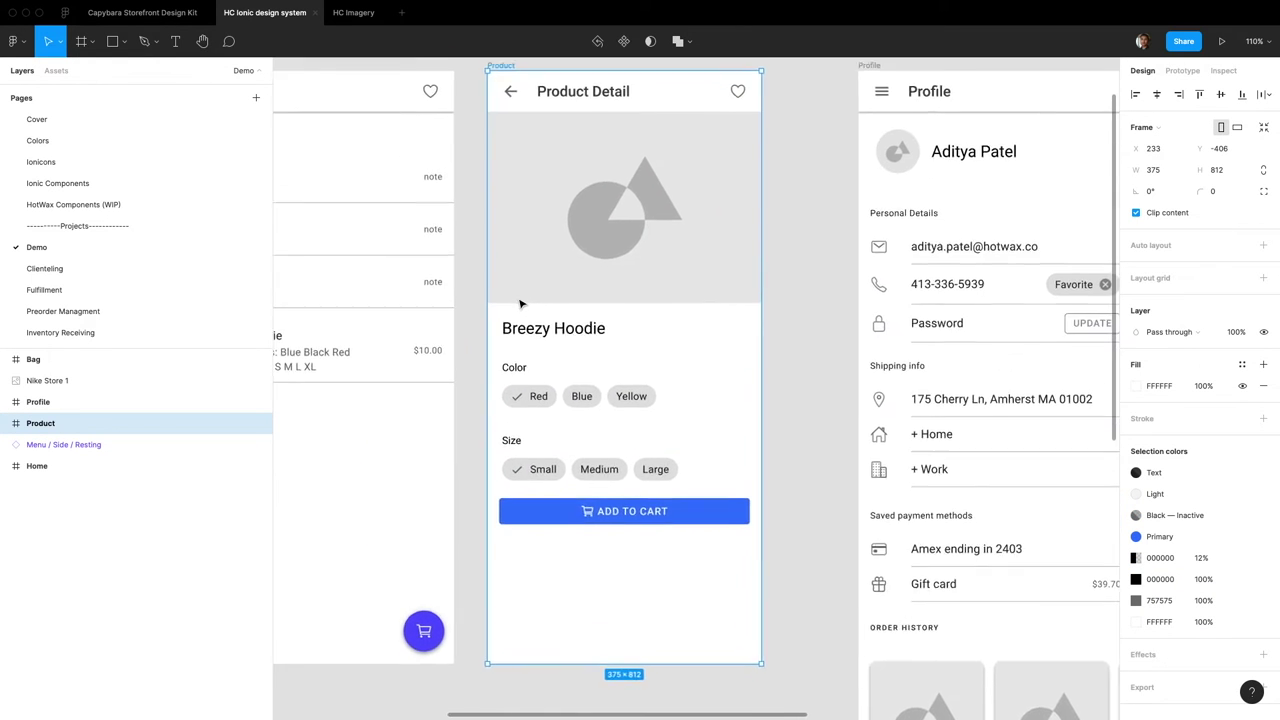
{"action": "scroll", "coordinate": [520, 303], "scroll_direction": "down", "scroll_amount": 2}
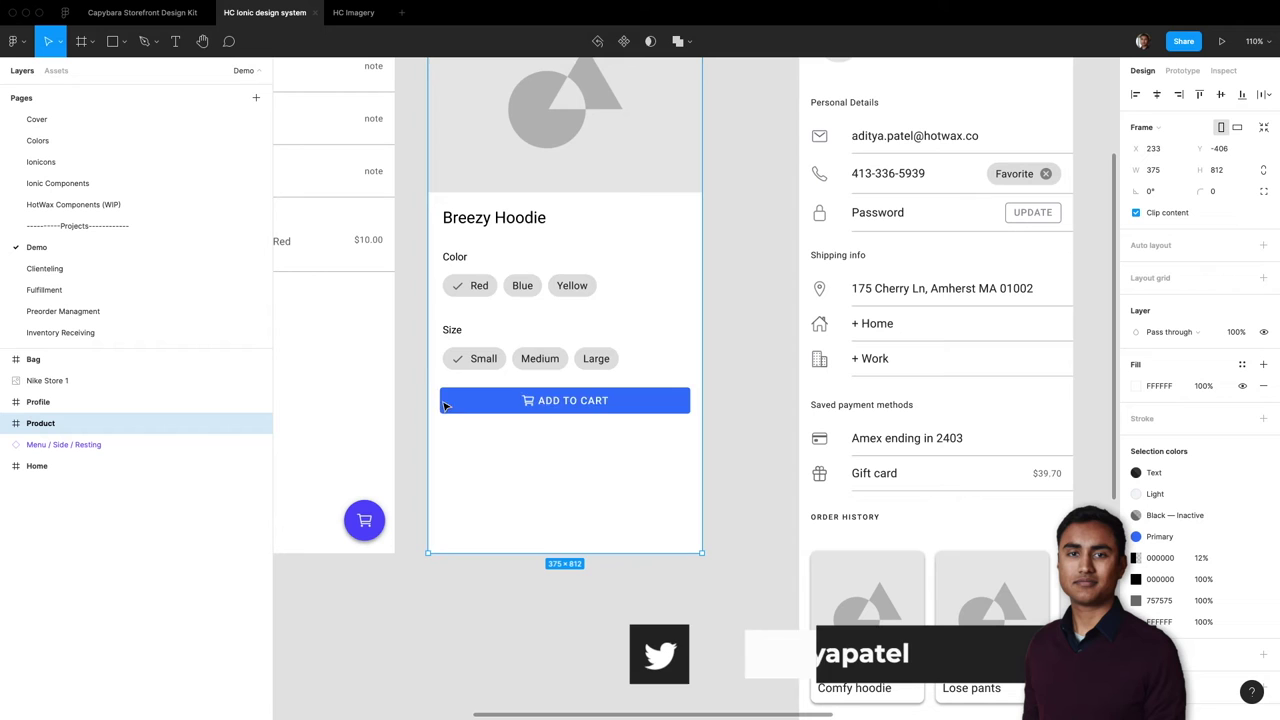
{"action": "scroll", "coordinate": [617, 421], "scroll_direction": "up", "scroll_amount": 5}
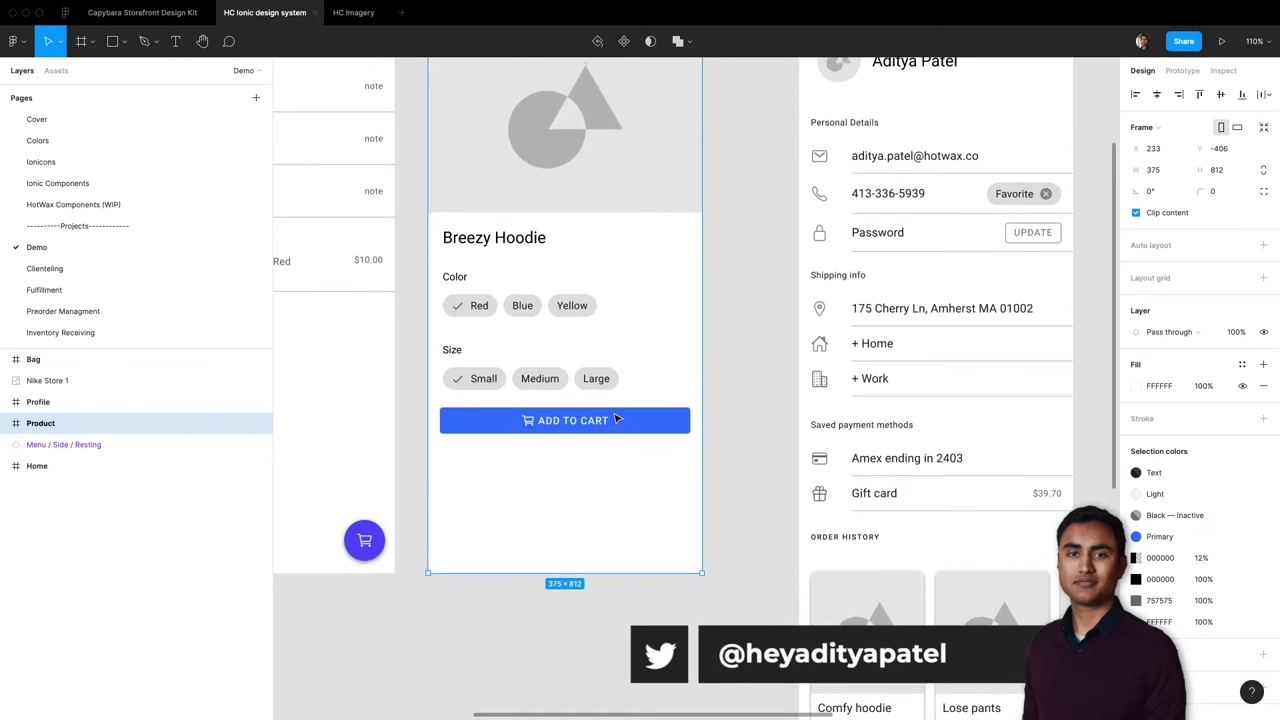
{"action": "scroll", "coordinate": [617, 421], "scroll_direction": "down", "scroll_amount": 3}
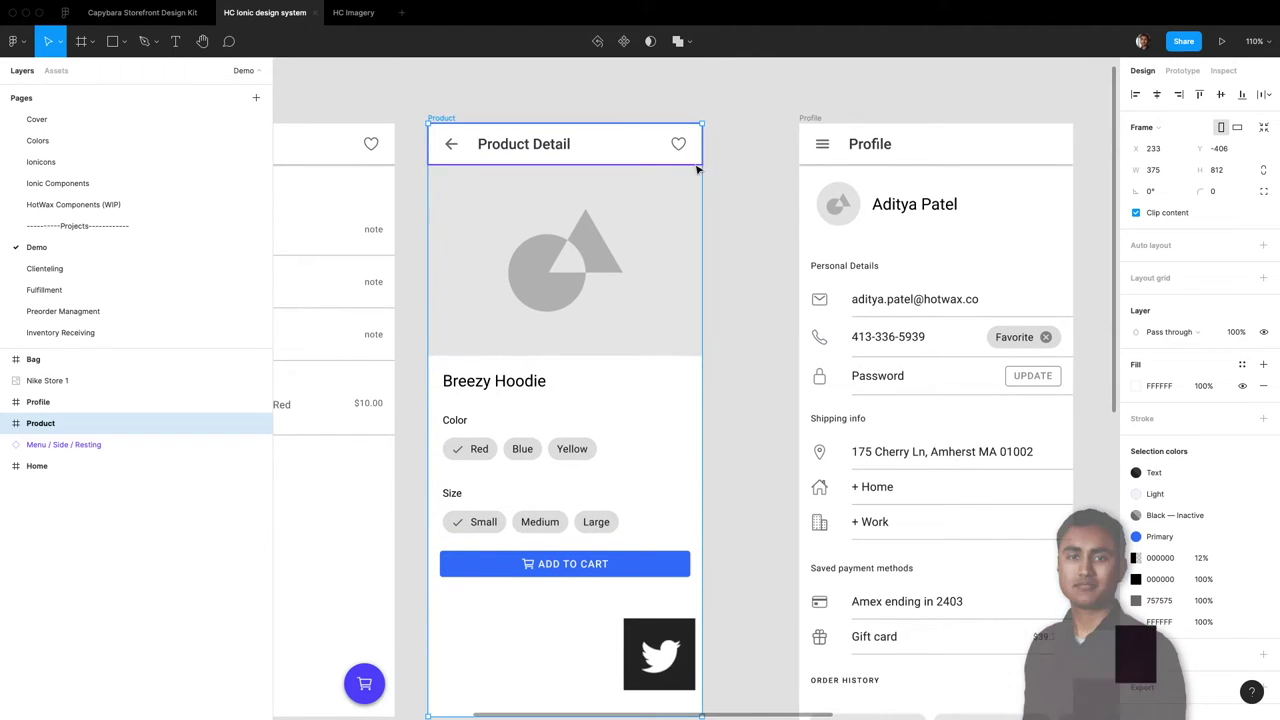
{"action": "scroll", "coordinate": [651, 377], "scroll_direction": "down", "scroll_amount": 5}
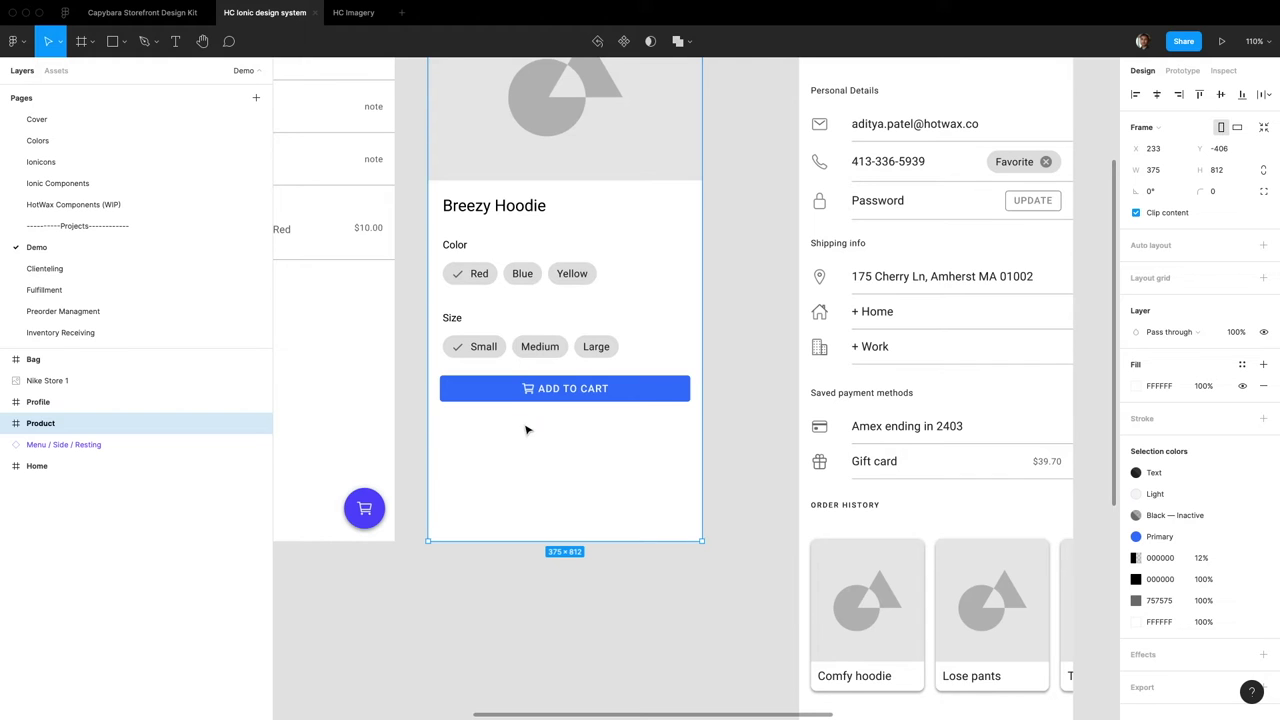
Try a library button instance below ADD TO CART, then delete it
{"action": "left_click", "coordinate": [525, 430]}
{"action": "left_click", "coordinate": [56, 70]}
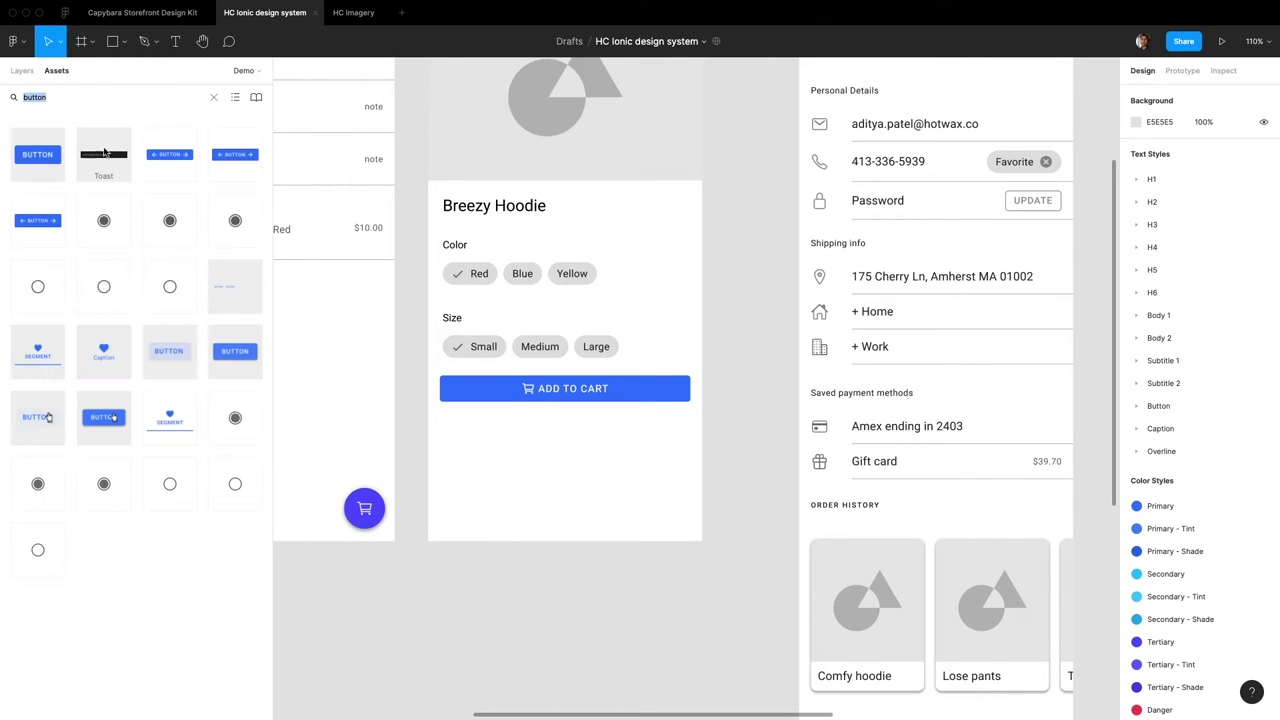
{"action": "left_click_drag", "start_coordinate": [38, 155], "coordinate": [482, 445]}
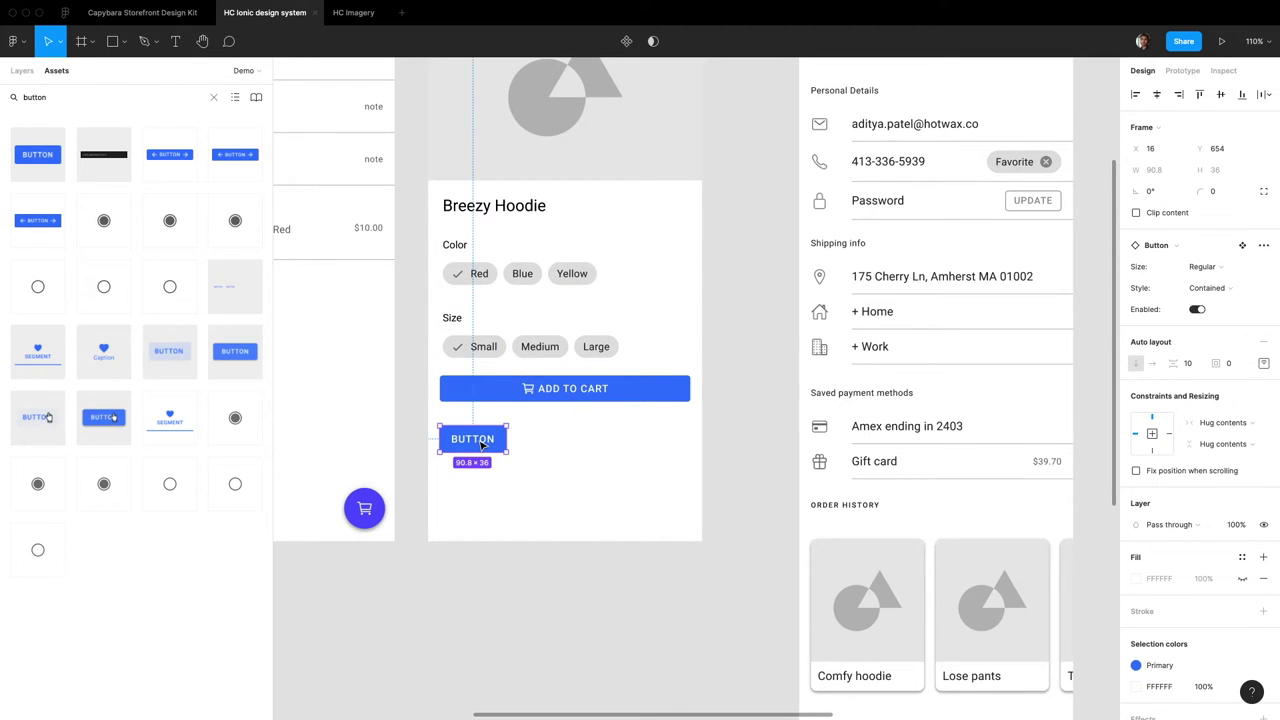
{"action": "key", "text": "Delete"}
Search the Assets library for 'select' components
{"action": "double_click", "coordinate": [80, 91]}
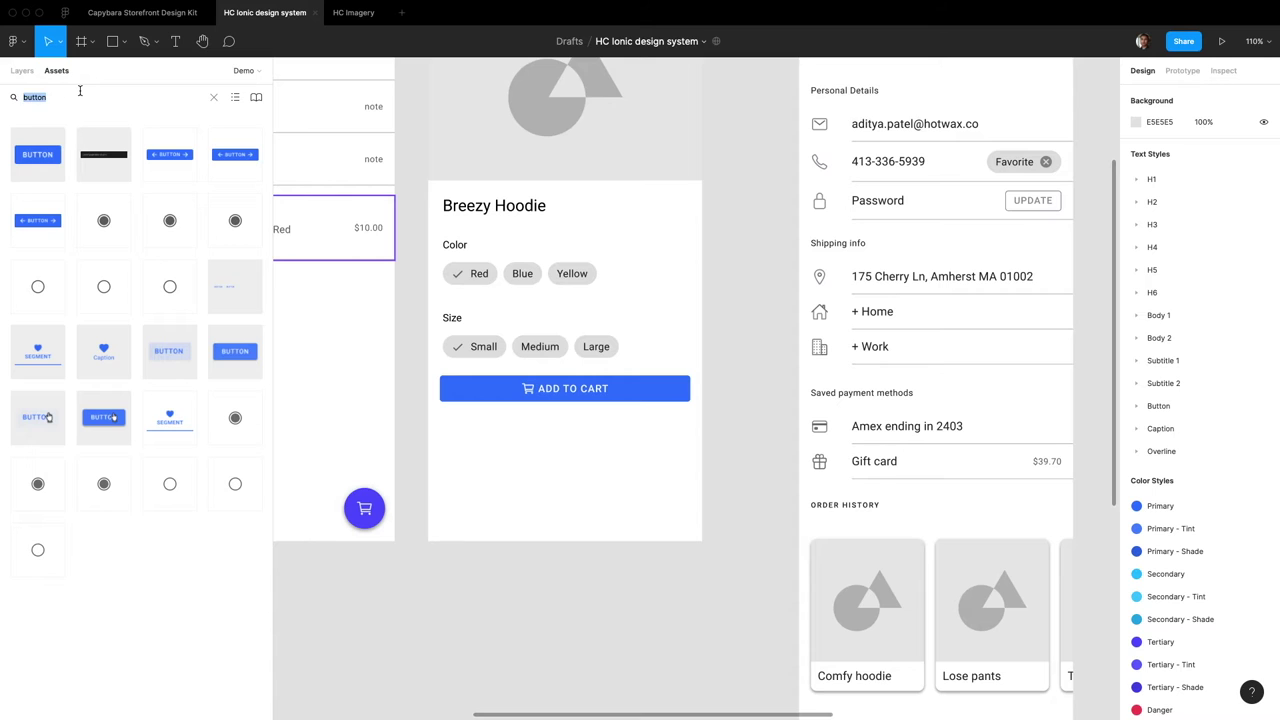
{"action": "type", "text": "select item"}
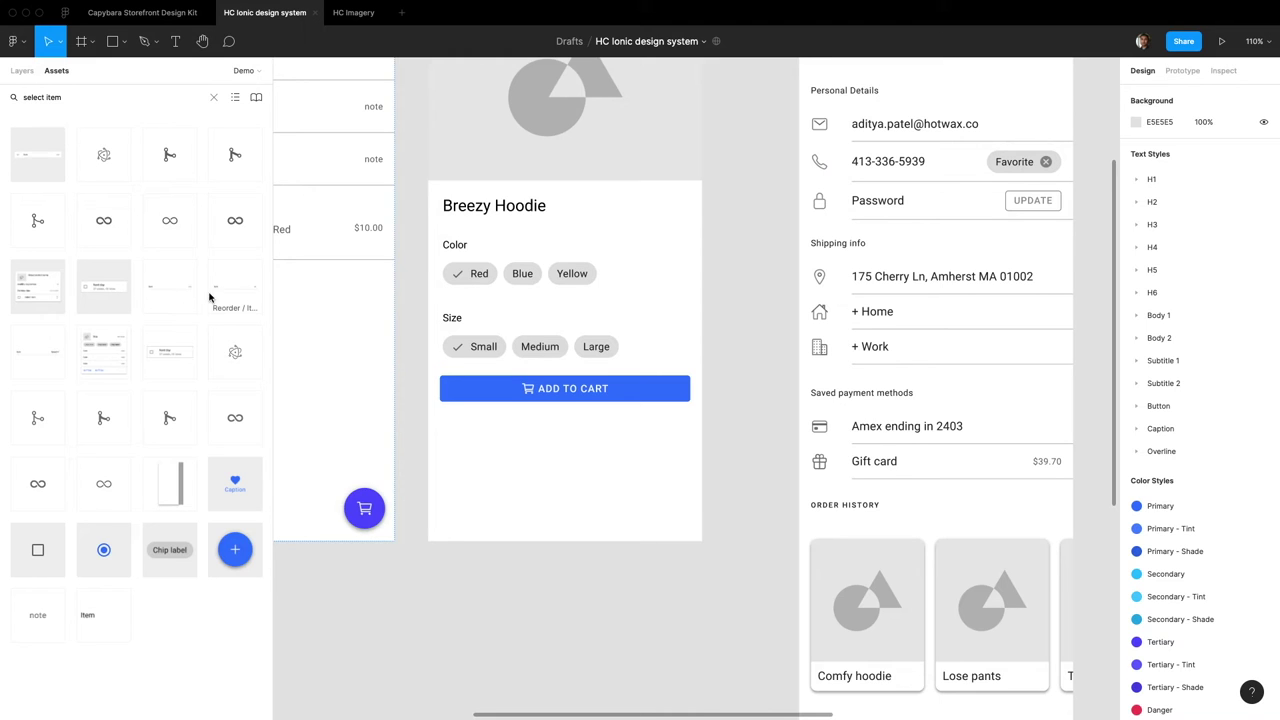
{"action": "triple_click", "coordinate": [64, 100]}
{"action": "type", "text": "select"}
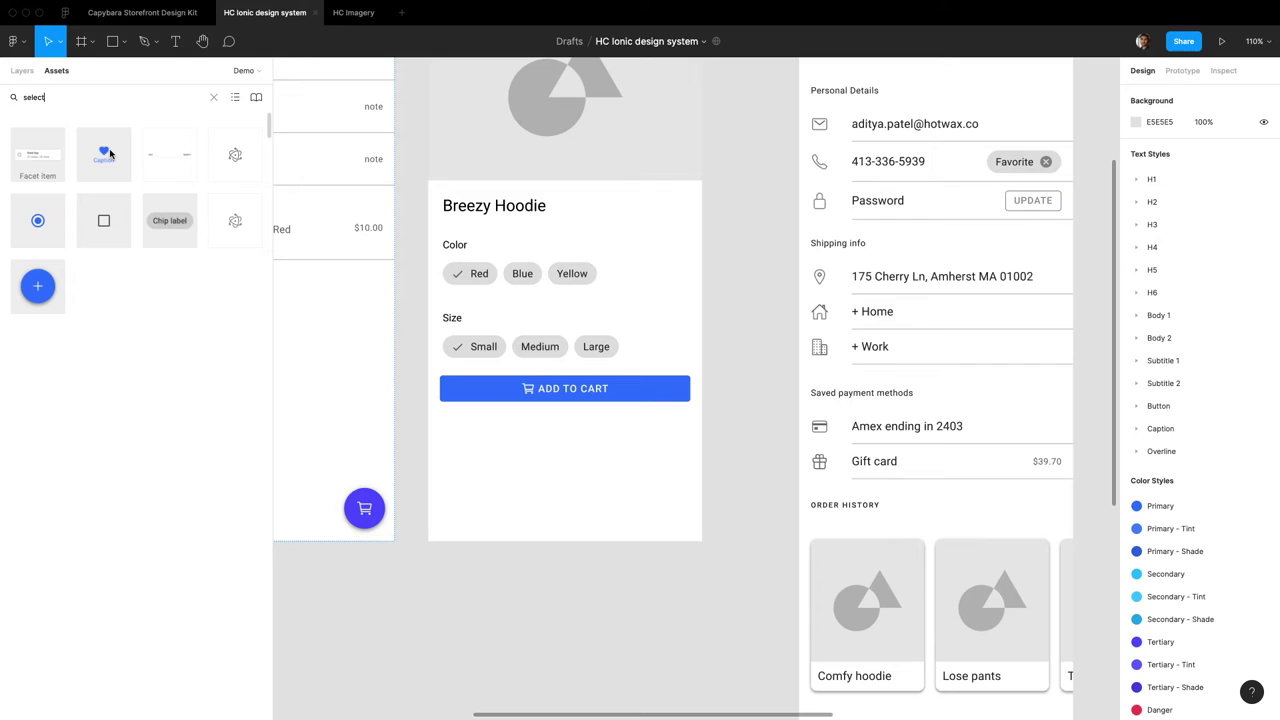
Place a Select item left-aligned just below the ADD TO CART button
{"action": "left_click_drag", "start_coordinate": [190, 168], "coordinate": [505, 420]}
{"action": "left_click", "coordinate": [1135, 94]}
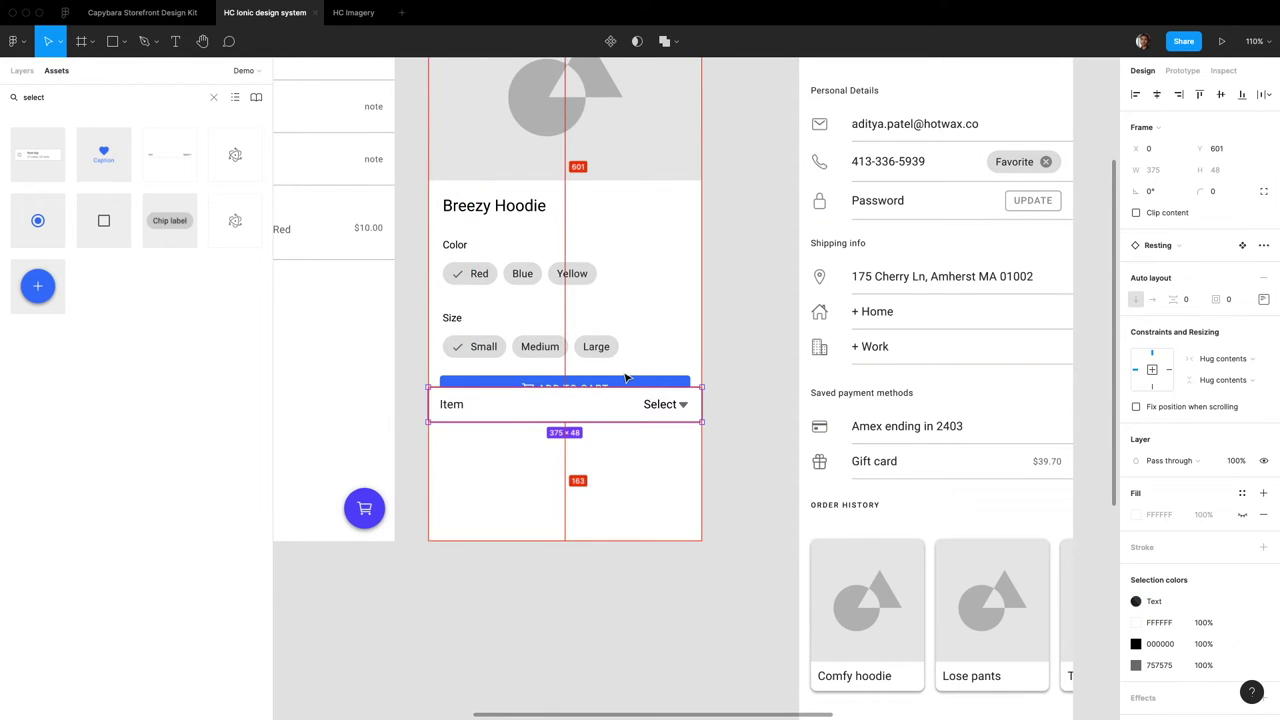
{"action": "left_click_drag", "start_coordinate": [603, 396], "coordinate": [597, 426]}
{"action": "key", "text": "Down"}
{"action": "key", "text": "Down"}
{"action": "key", "text": "Down"}
{"action": "key", "text": "Down"}
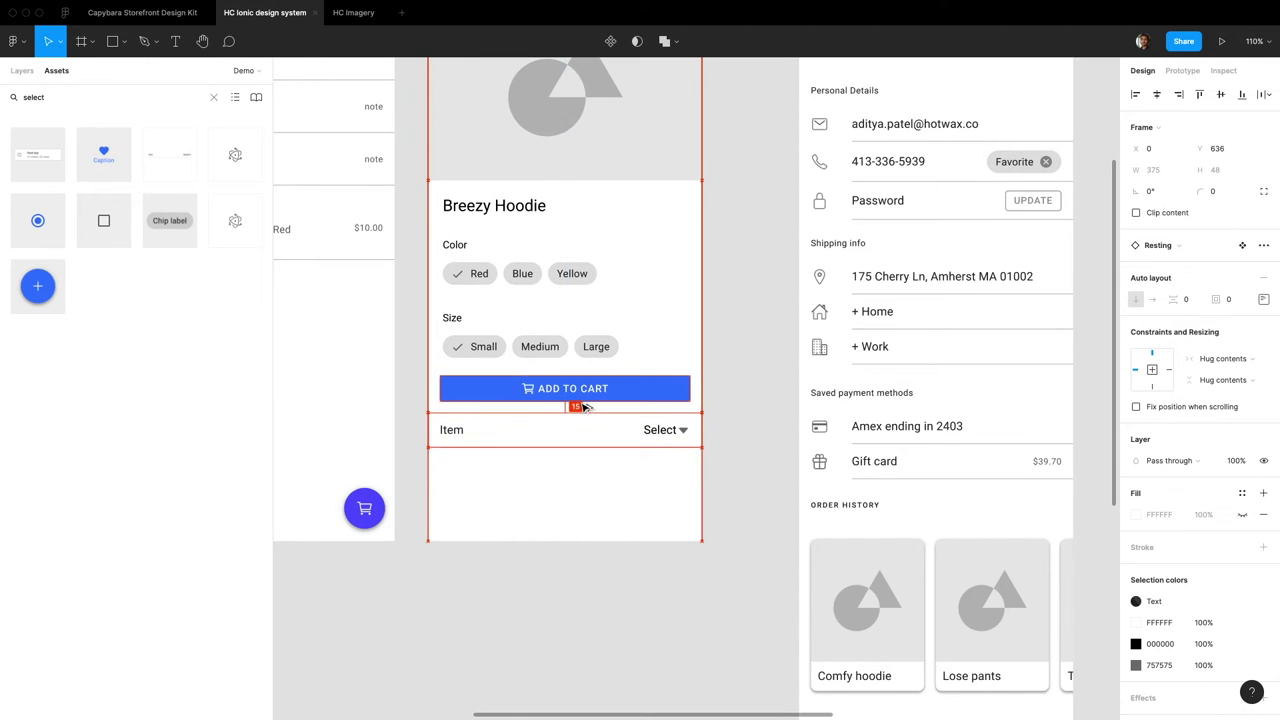
Label the row 'Add to list' and replace the placeholder with 'Choose list'
{"action": "double_click", "coordinate": [458, 437]}
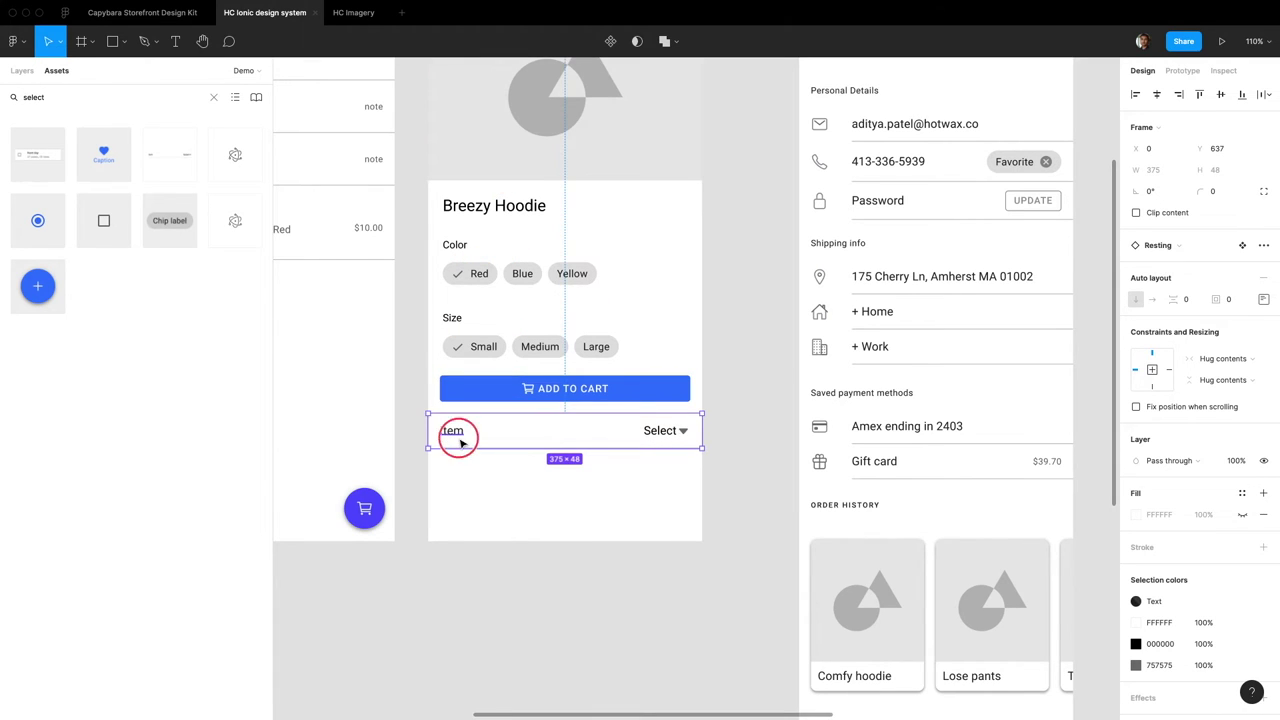
{"action": "type", "text": "Add to list"}
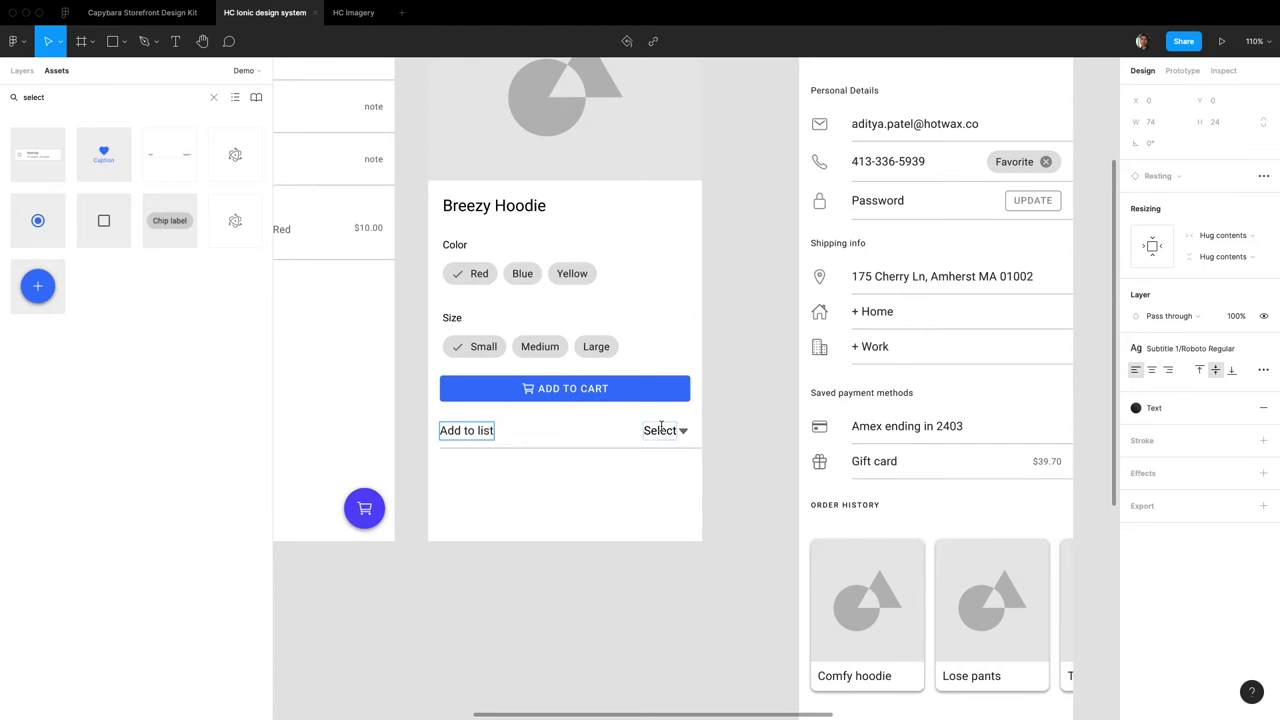
{"action": "double_click", "coordinate": [660, 430]}
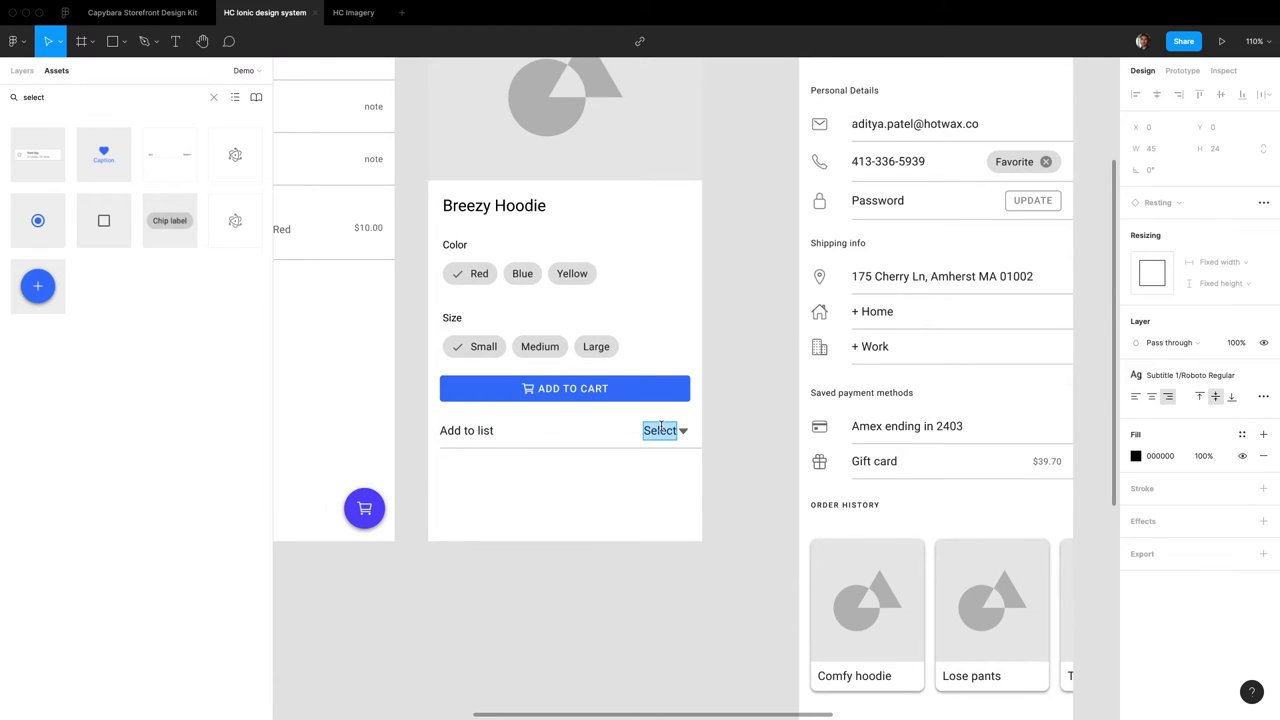
{"action": "type", "text": "Birthday list"}
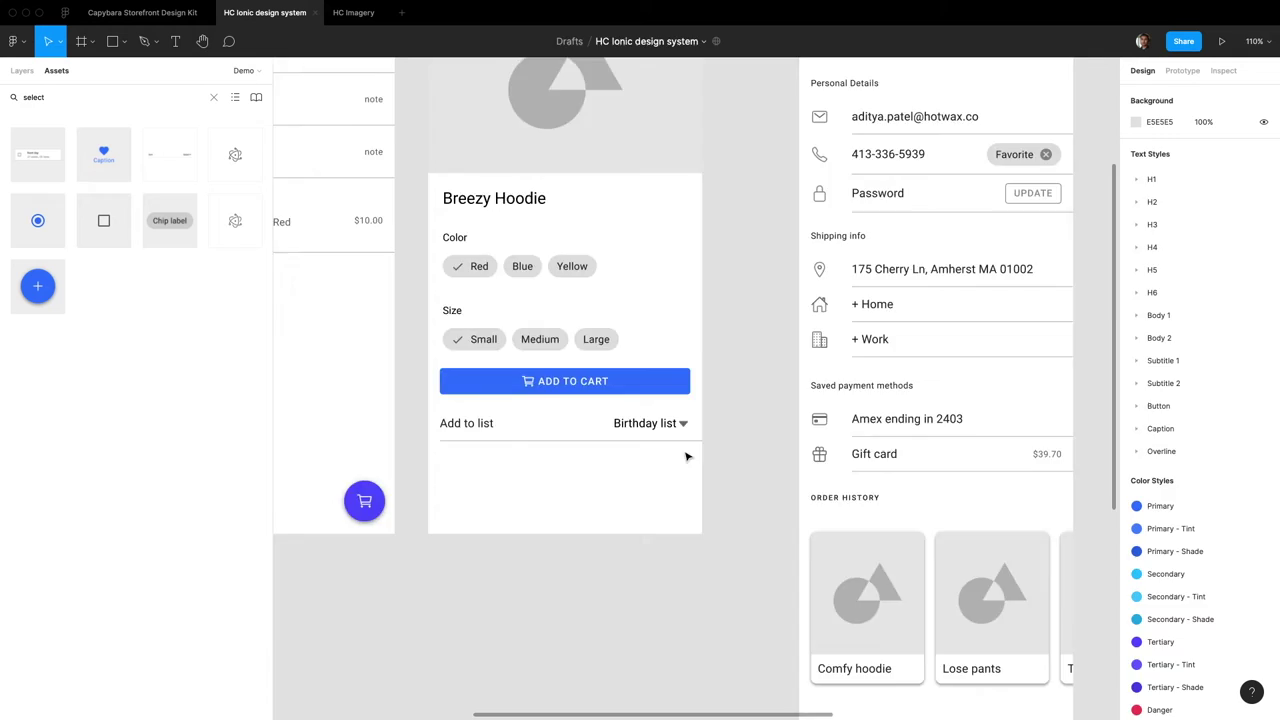
{"action": "scroll", "coordinate": [668, 450], "scroll_direction": "down", "scroll_amount": 5}
{"action": "key", "text": "BackSpace"}
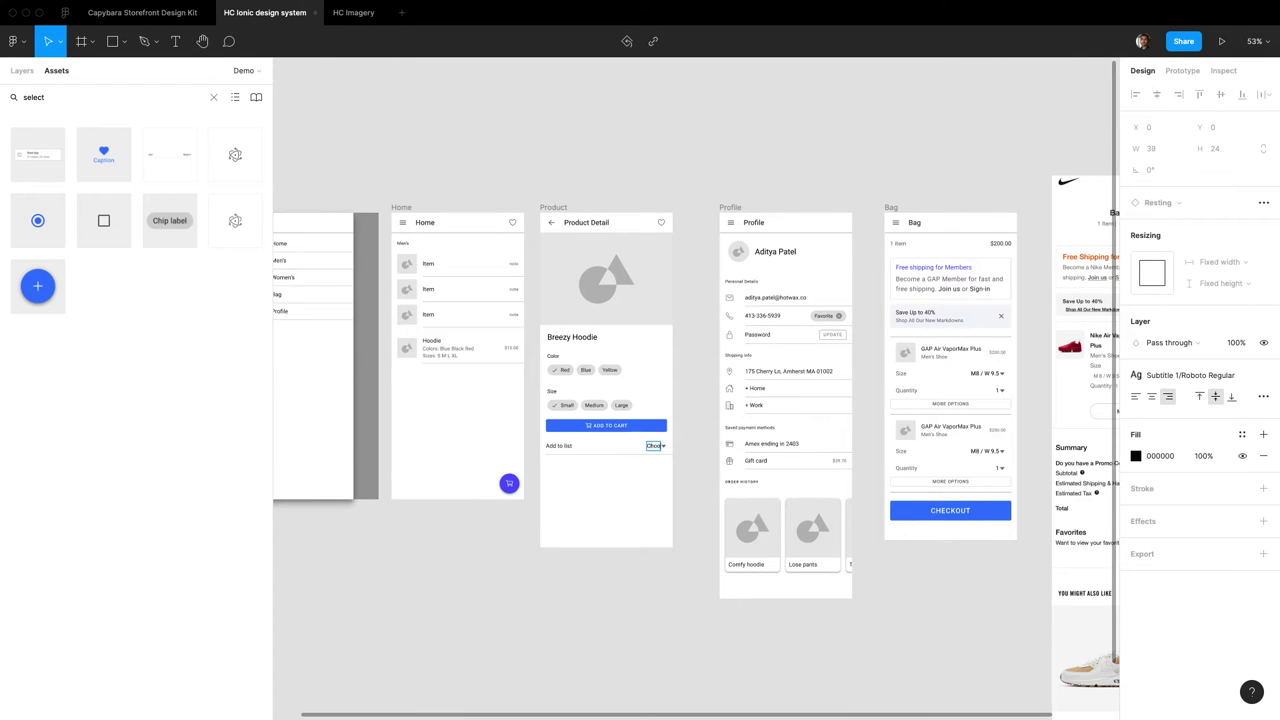
{"action": "type", "text": "Choose list"}
Lowercase the placeholder's first letter so it reads 'choose list'
{"action": "key", "text": "ctrl+a"}
{"action": "scroll", "coordinate": [595, 463], "scroll_direction": "up", "scroll_amount": 10}
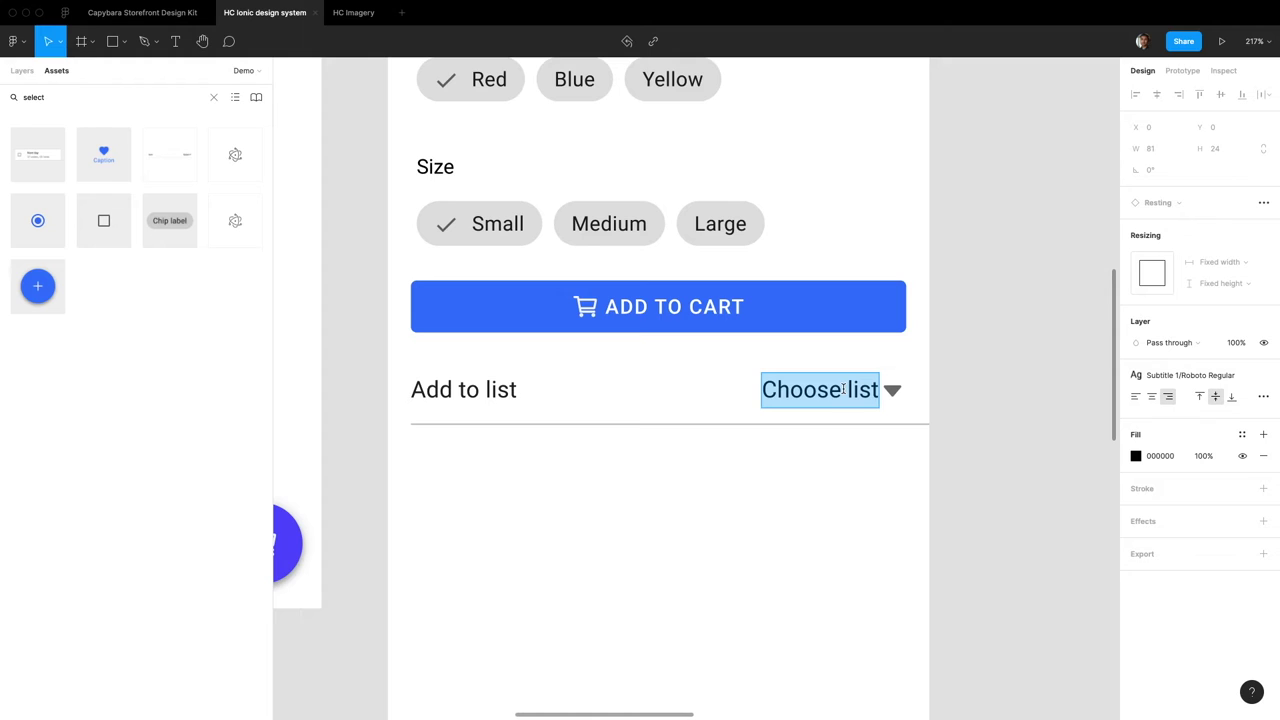
{"action": "key", "text": "Left"}
{"action": "key", "text": "Delete"}
{"action": "type", "text": "c"}
{"action": "key", "text": "Escape"}
{"action": "key", "text": "Escape"}
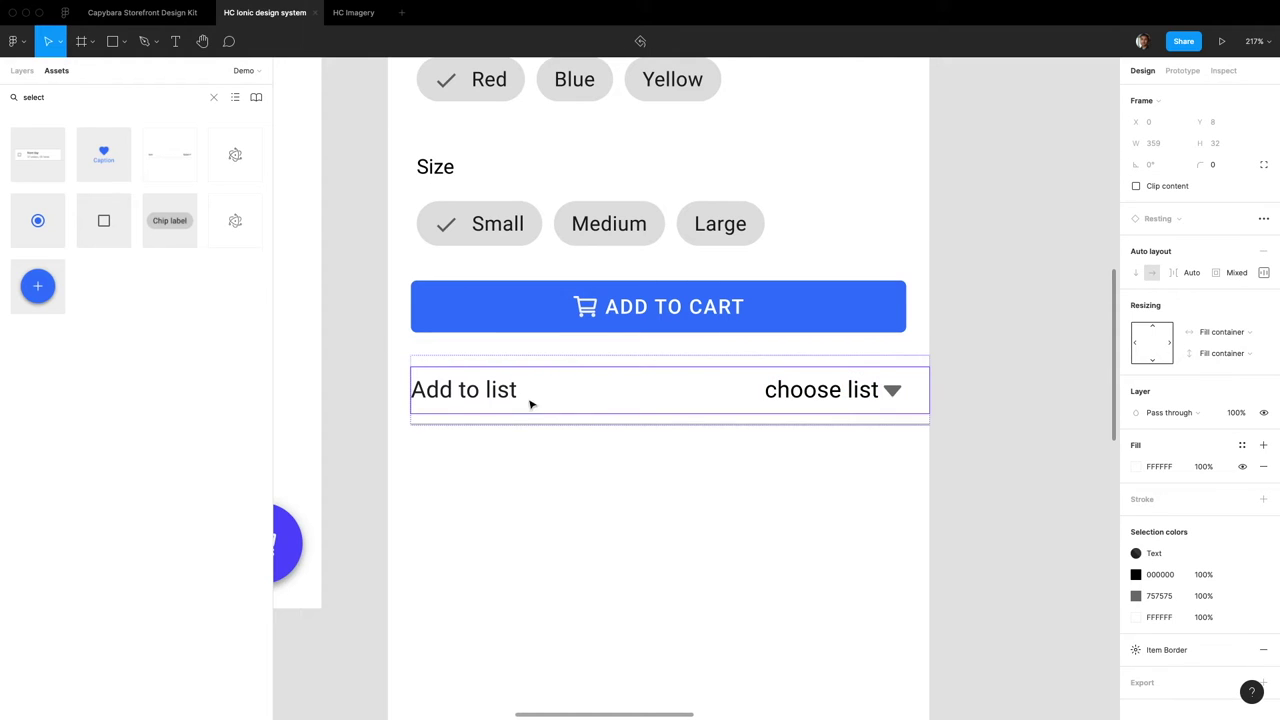
Apply the Text - Medium colour style to the 'choose list' placeholder text
{"action": "left_click", "coordinate": [371, 400]}
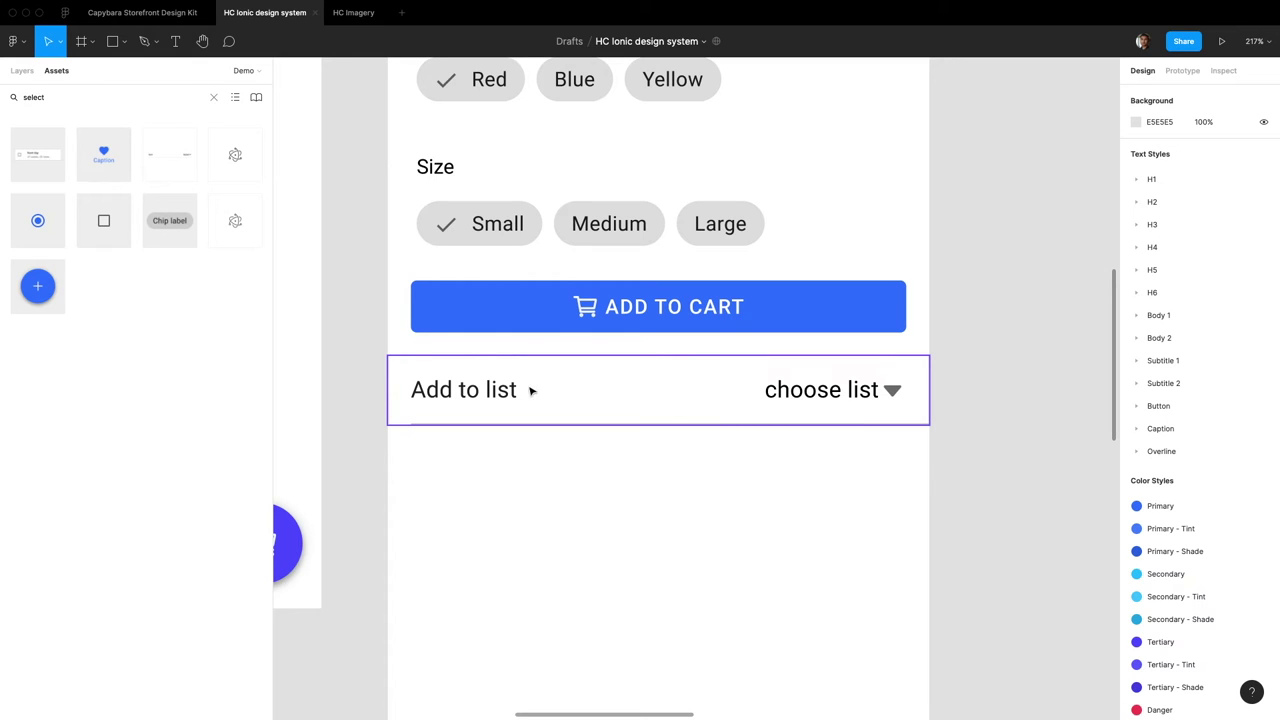
{"action": "left_click", "coordinate": [848, 400], "text": "super"}
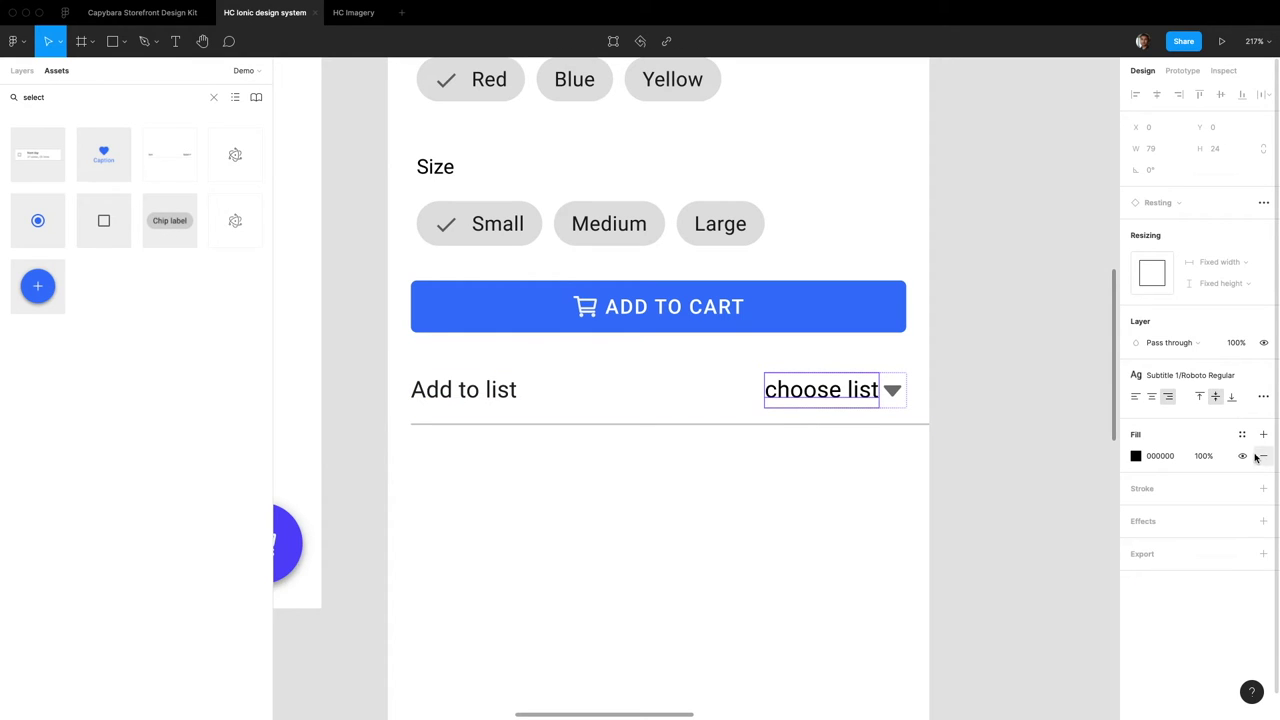
{"action": "left_click", "coordinate": [508, 403]}
{"action": "left_click", "coordinate": [830, 392]}
{"action": "left_click", "coordinate": [1241, 434]}
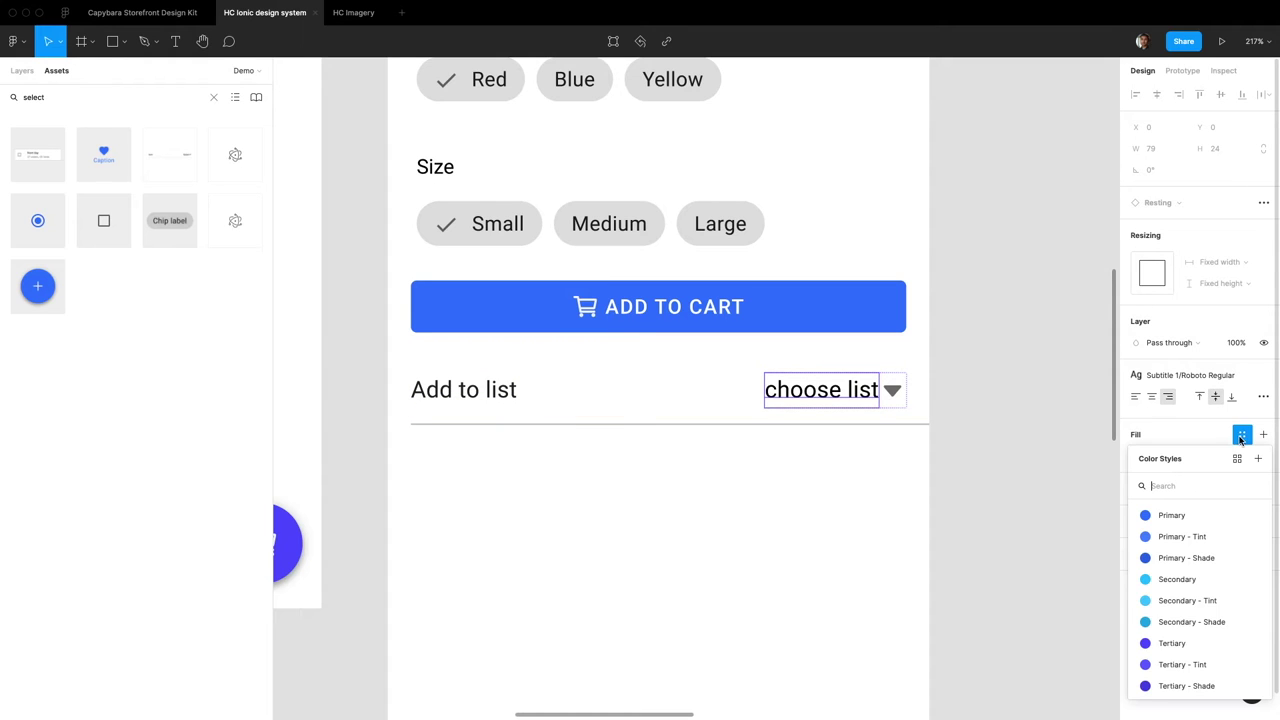
{"action": "scroll", "coordinate": [1191, 620], "scroll_direction": "down", "scroll_amount": 3}
{"action": "scroll", "coordinate": [1195, 640], "scroll_direction": "down", "scroll_amount": 3}
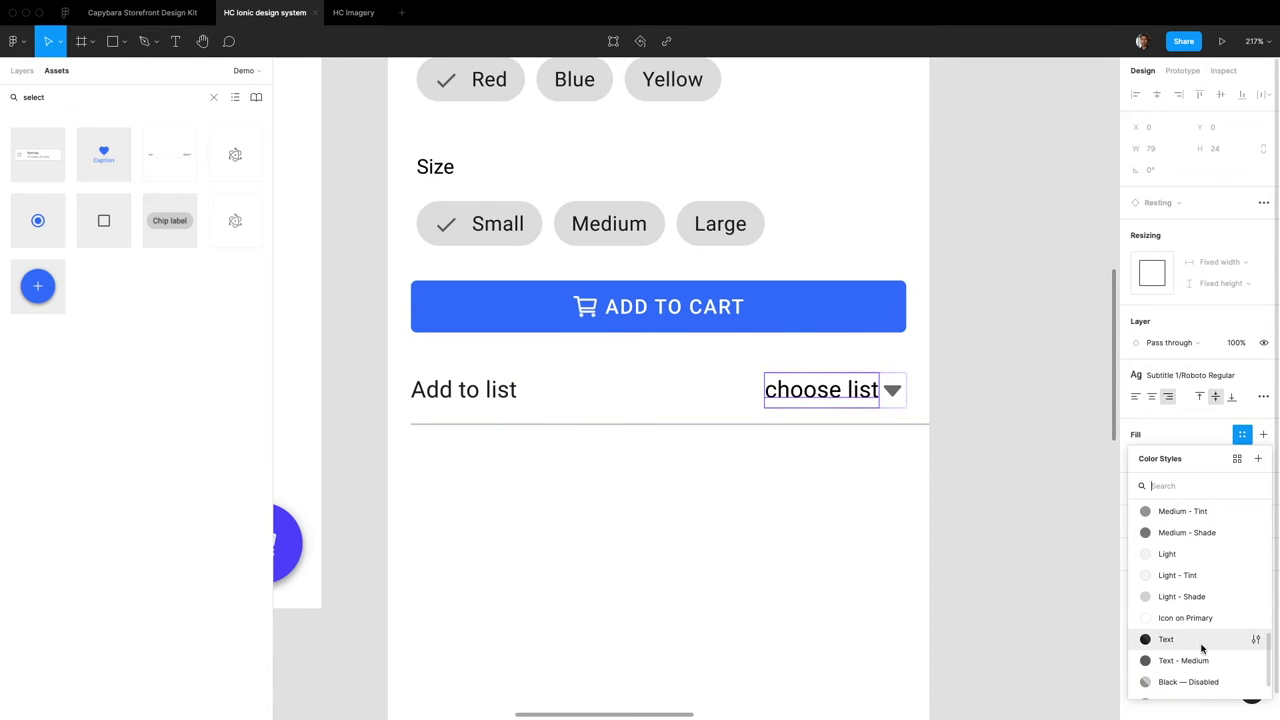
{"action": "left_click", "coordinate": [1204, 662]}
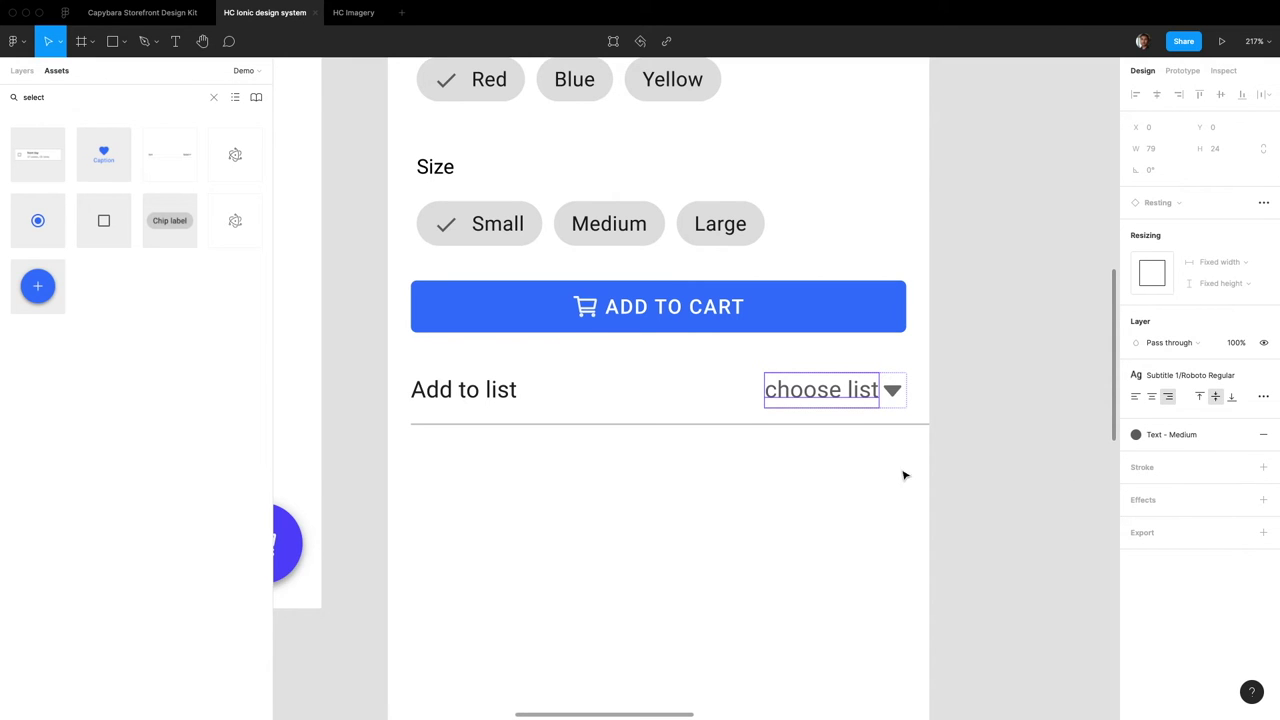
{"action": "scroll", "coordinate": [729, 489], "scroll_direction": "down", "scroll_amount": 1}
Select the Add to list row's parent instance
{"action": "left_click", "coordinate": [678, 351]}
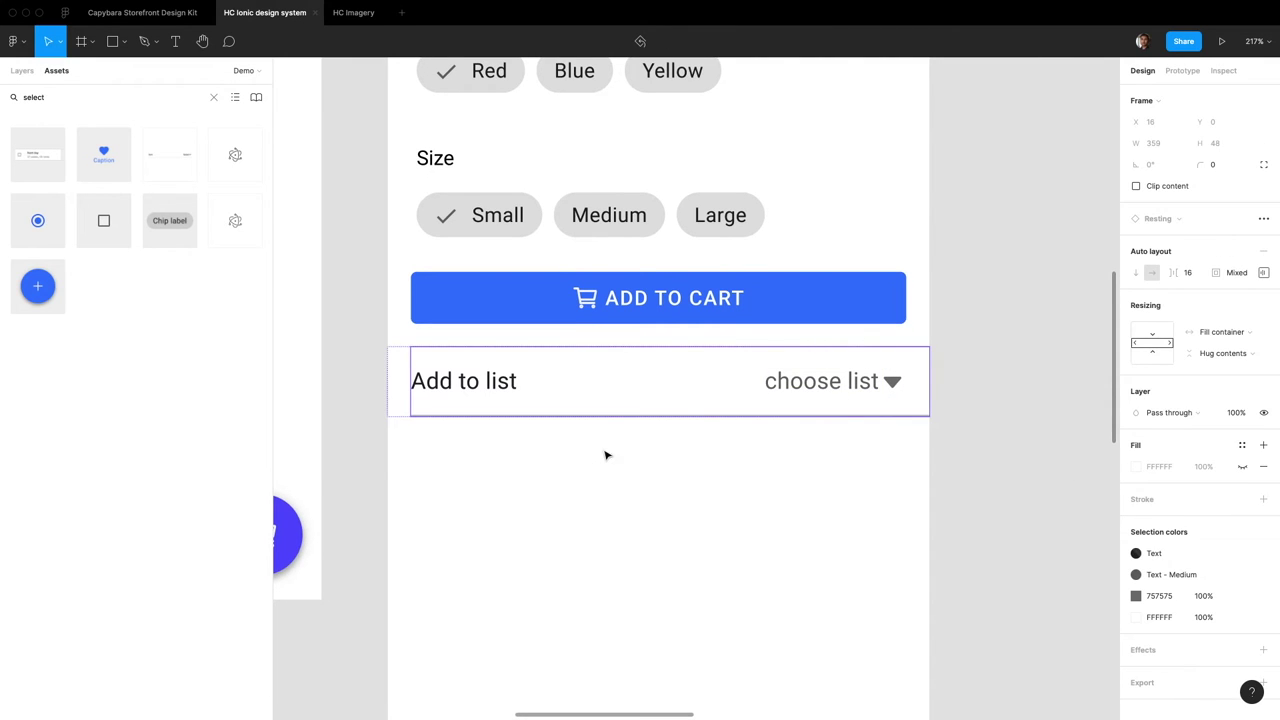
{"action": "left_click", "coordinate": [600, 374]}
{"action": "scroll", "coordinate": [846, 446], "scroll_direction": "down", "scroll_amount": 3}
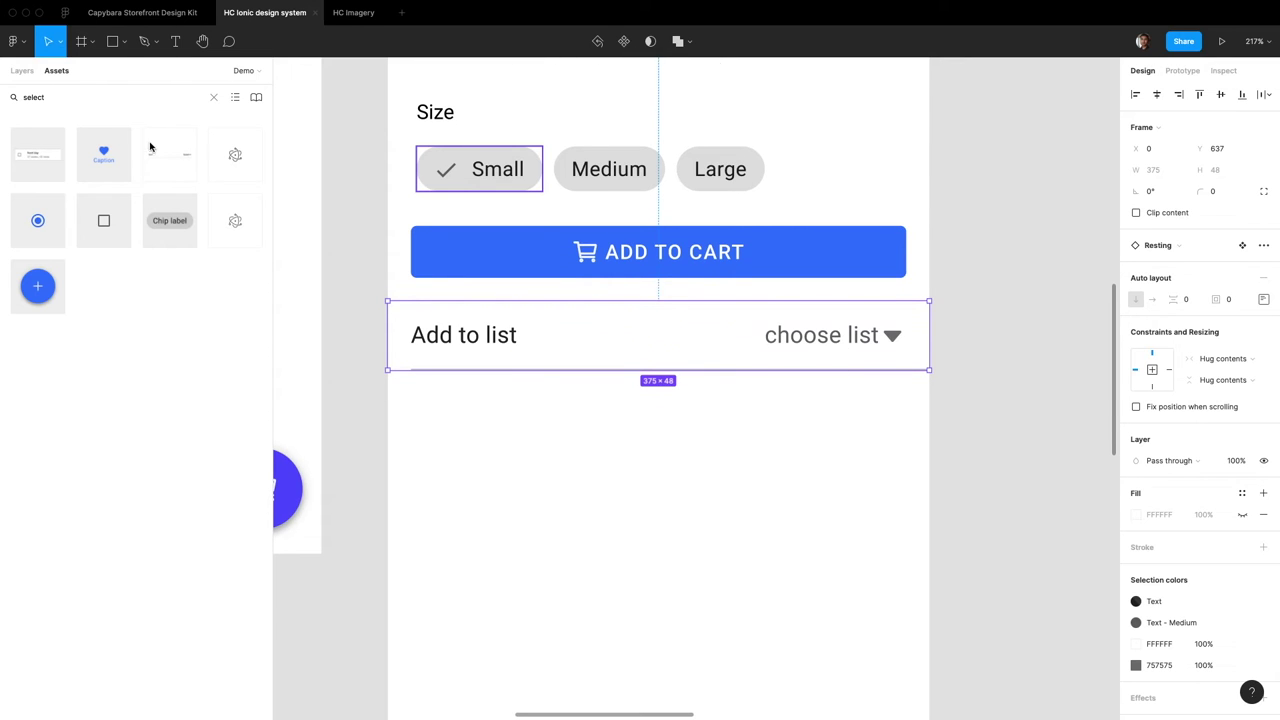
Make the Product Detail frame taller, to a height of 1058
{"action": "scroll", "coordinate": [652, 431], "scroll_direction": "down", "scroll_amount": 5}
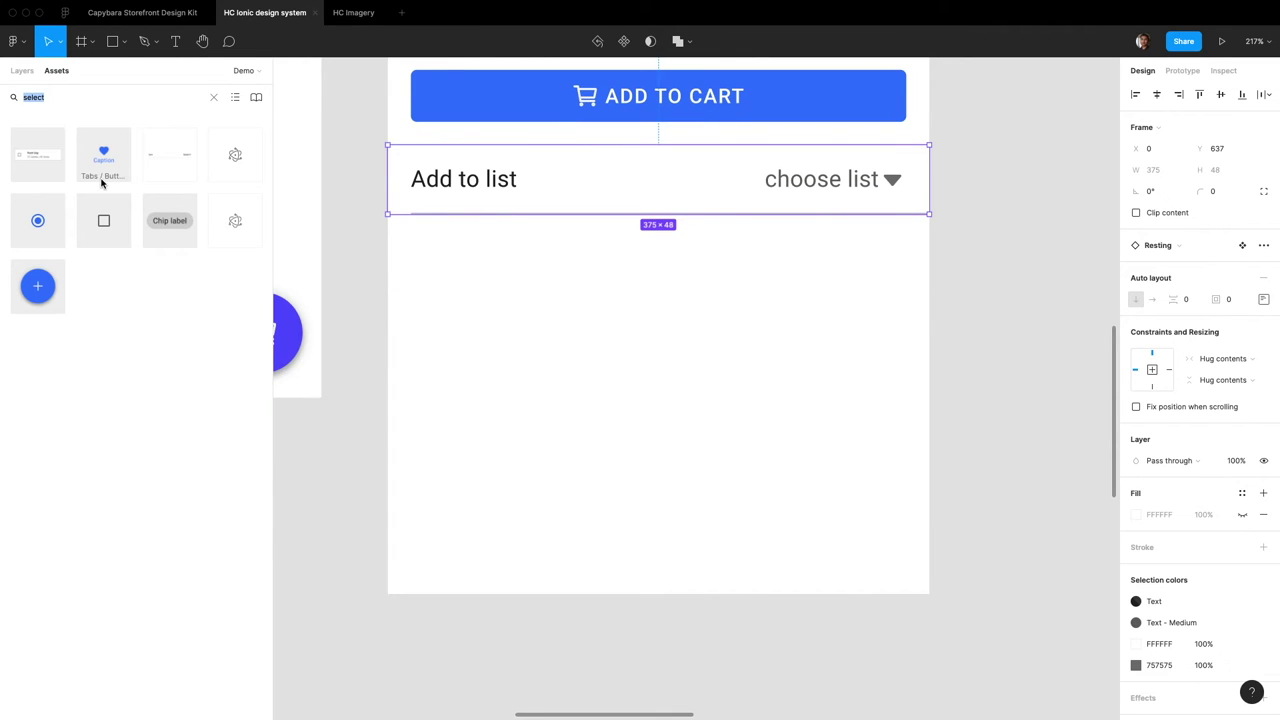
{"action": "scroll", "coordinate": [374, 337], "scroll_direction": "down", "scroll_amount": 5}
{"action": "scroll", "coordinate": [434, 160], "scroll_direction": "up", "scroll_amount": 3}
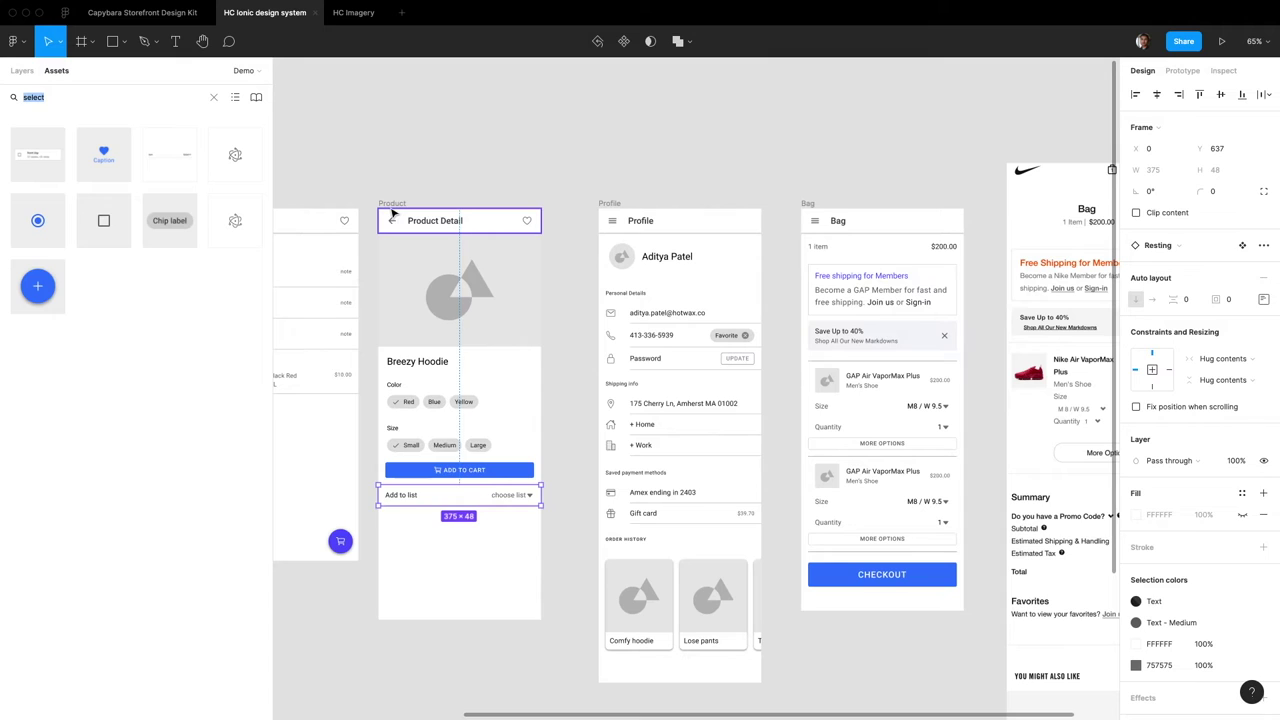
{"action": "left_click", "coordinate": [392, 204]}
{"action": "left_click_drag", "start_coordinate": [488, 620], "coordinate": [491, 667]}
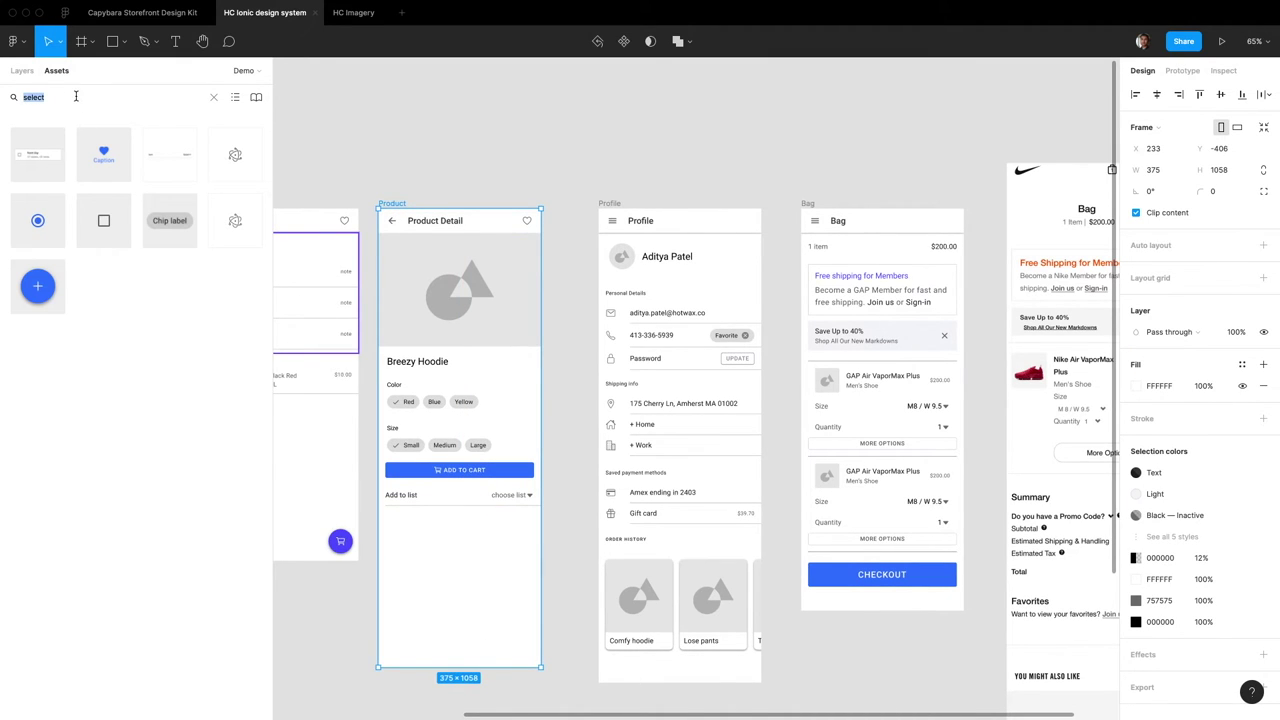
Place a popover component from Assets below the Add to list row
{"action": "type", "text": "popover"}
{"action": "left_click_drag", "start_coordinate": [38, 152], "coordinate": [480, 574]}
{"action": "scroll", "coordinate": [524, 552], "scroll_direction": "down", "scroll_amount": 1}
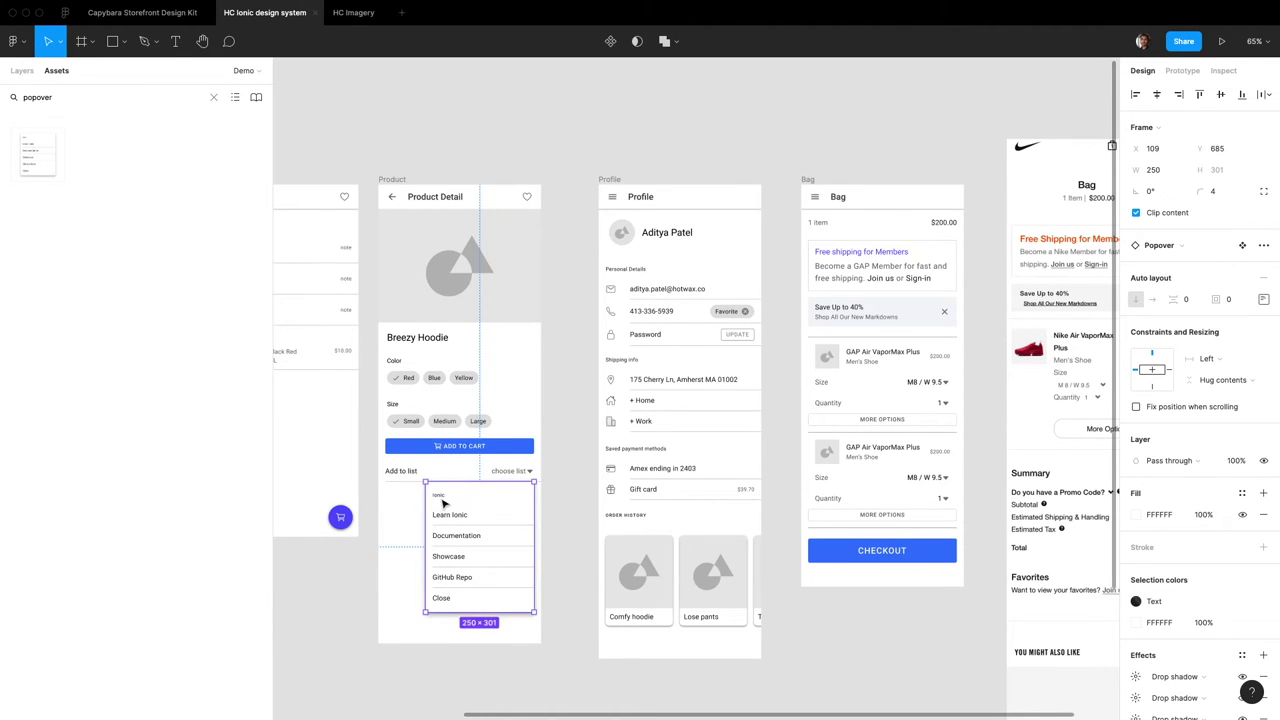
Change the popover heading to 'Lists' and select its List layer in Layers
{"action": "double_click", "coordinate": [440, 497]}
{"action": "left_click", "coordinate": [22, 71]}
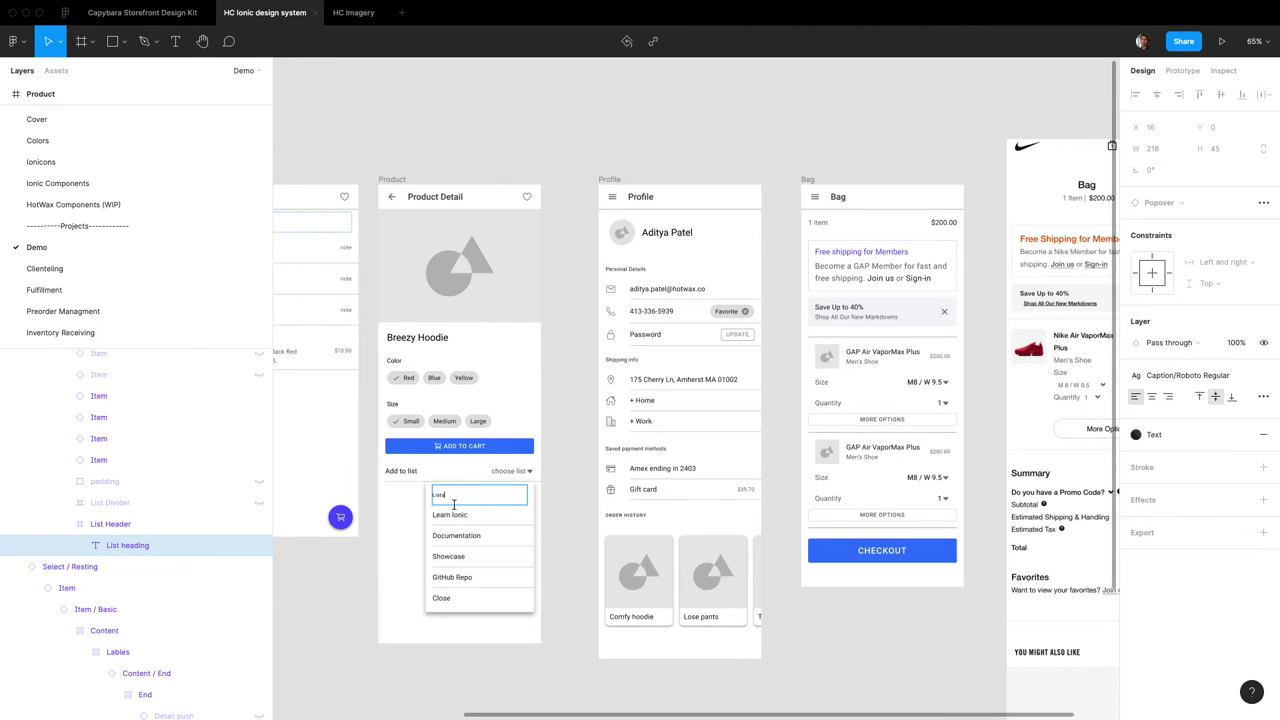
{"action": "scroll", "coordinate": [148, 500], "scroll_direction": "up", "scroll_amount": 3}
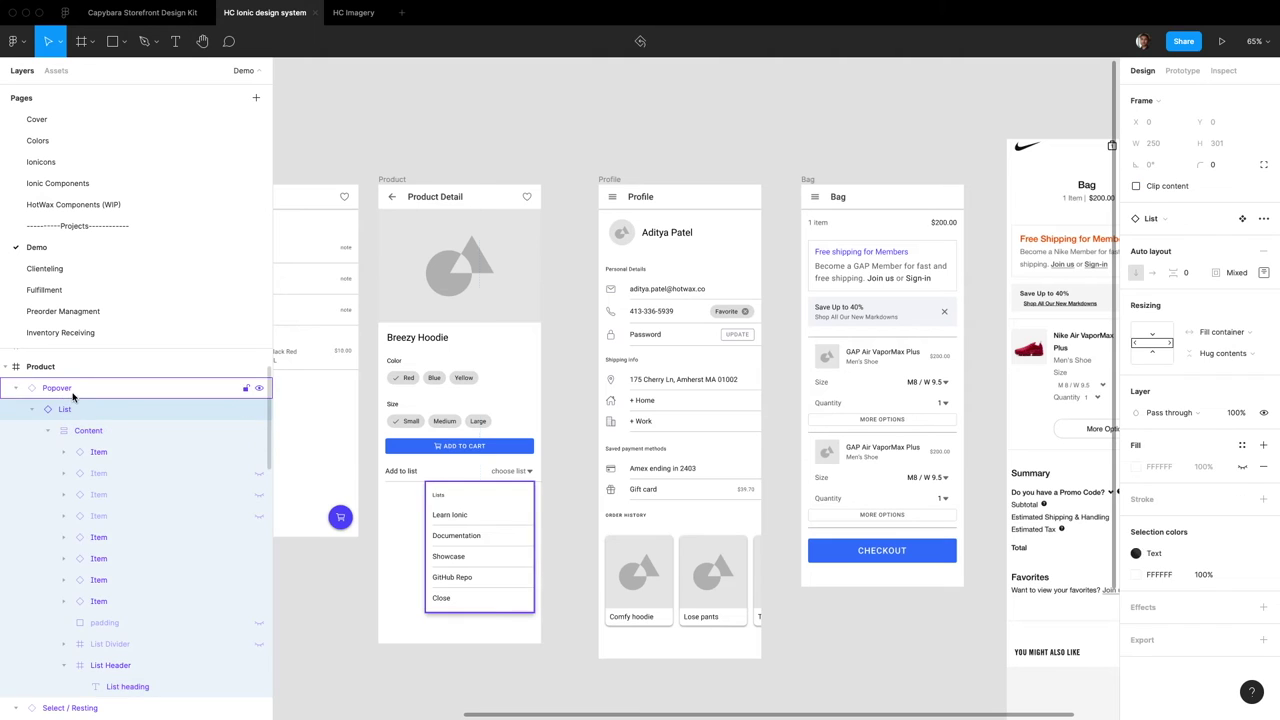
{"action": "left_click", "coordinate": [66, 409]}
{"action": "scroll", "coordinate": [491, 535], "scroll_direction": "up", "scroll_amount": 5}
{"action": "scroll", "coordinate": [480, 531], "scroll_direction": "down", "scroll_amount": 3}
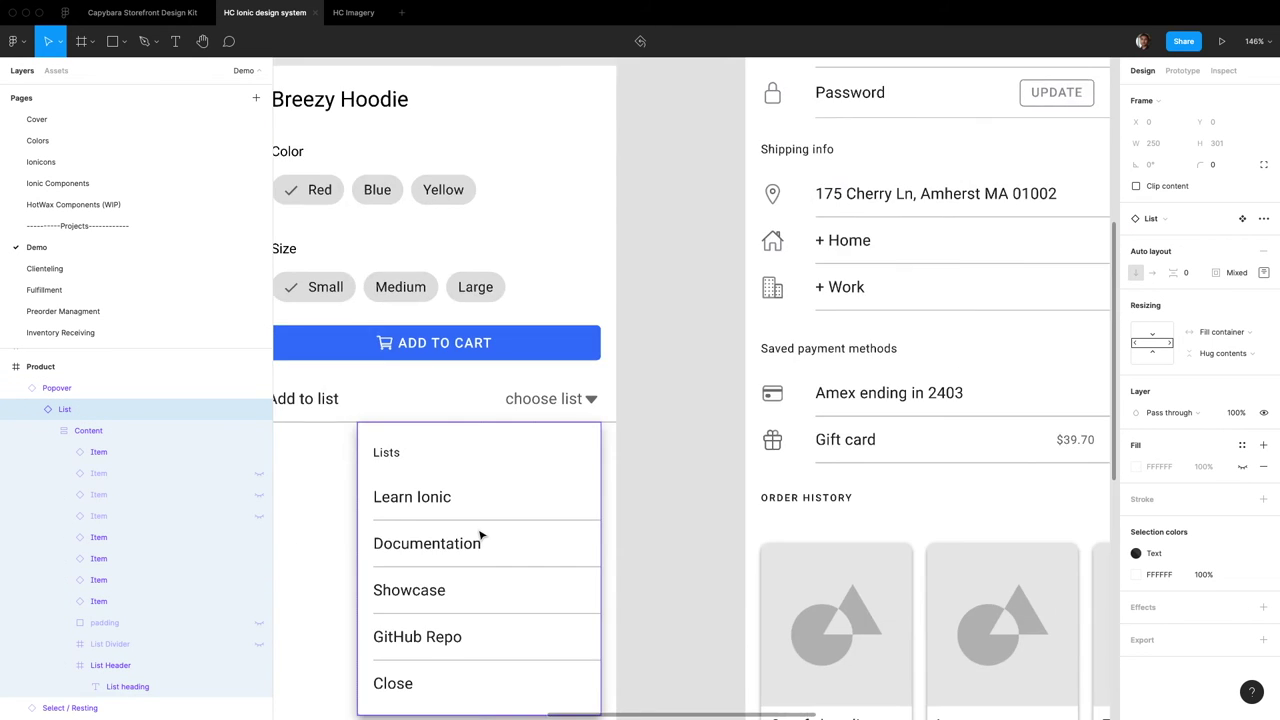
{"action": "scroll", "coordinate": [480, 534], "scroll_direction": "down", "scroll_amount": 3}
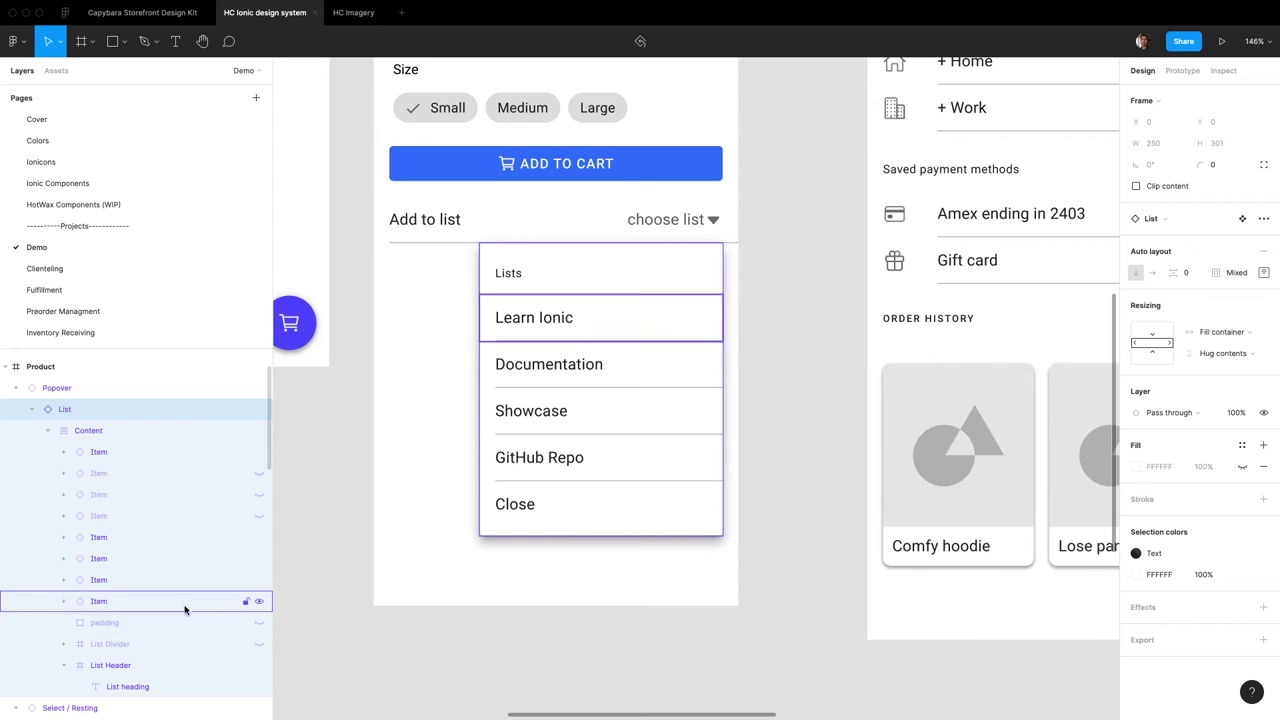
Briefly unhide three hidden Item rows in the list, then hide them again
{"action": "left_click", "coordinate": [259, 516]}
{"action": "left_click", "coordinate": [259, 495]}
{"action": "left_click", "coordinate": [259, 474]}
{"action": "left_click", "coordinate": [259, 474]}
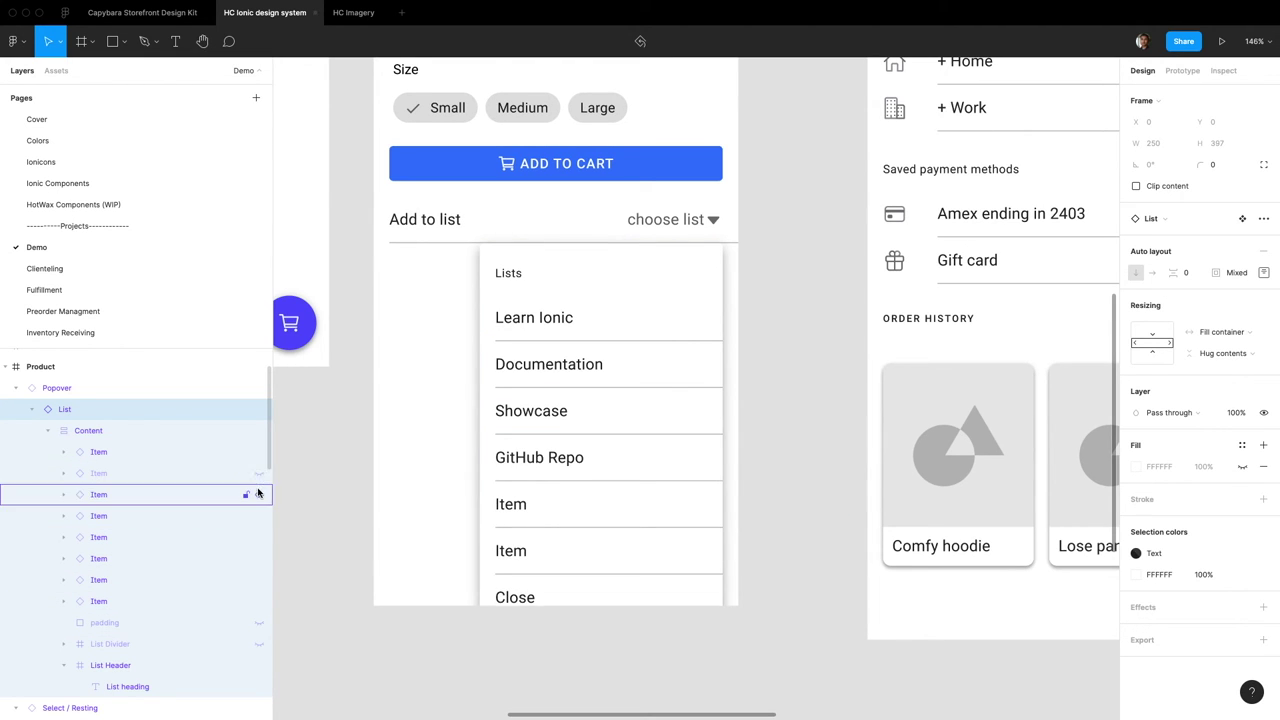
{"action": "left_click", "coordinate": [259, 495]}
{"action": "left_click", "coordinate": [259, 516]}
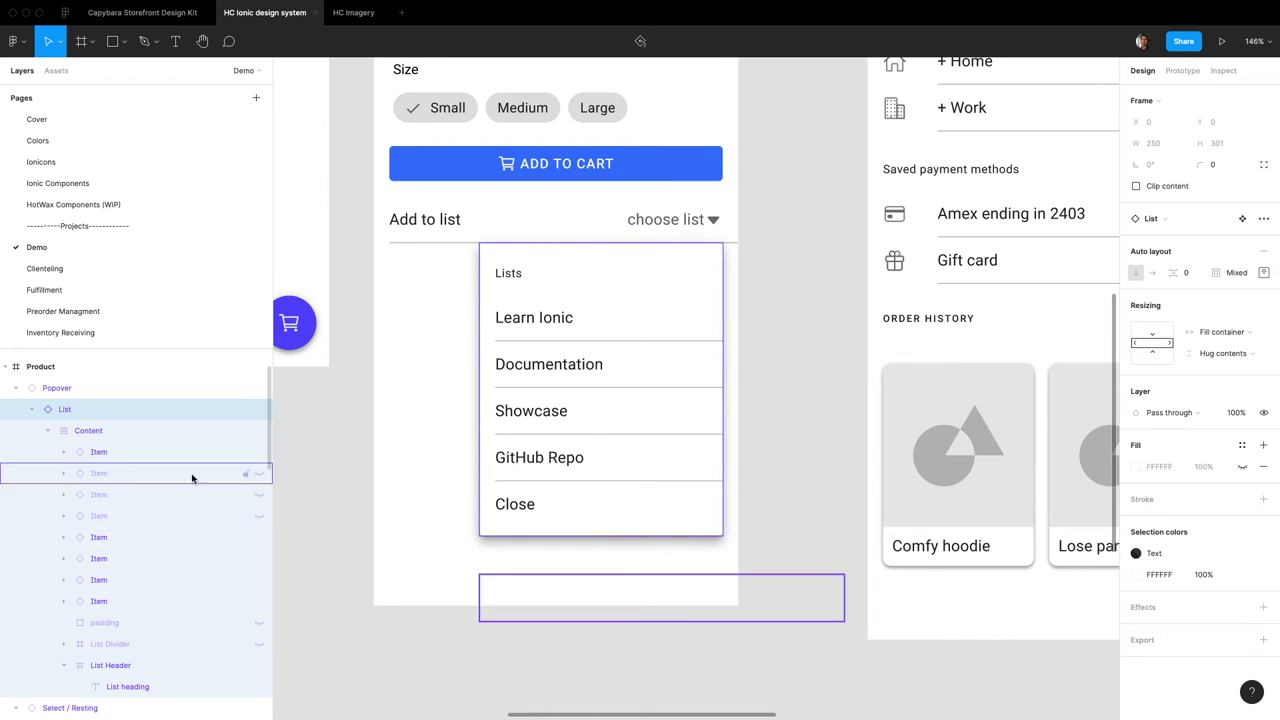
Inspect the Item layers, selecting the Close row and collapsing its nested layers
{"action": "left_click", "coordinate": [123, 456]}
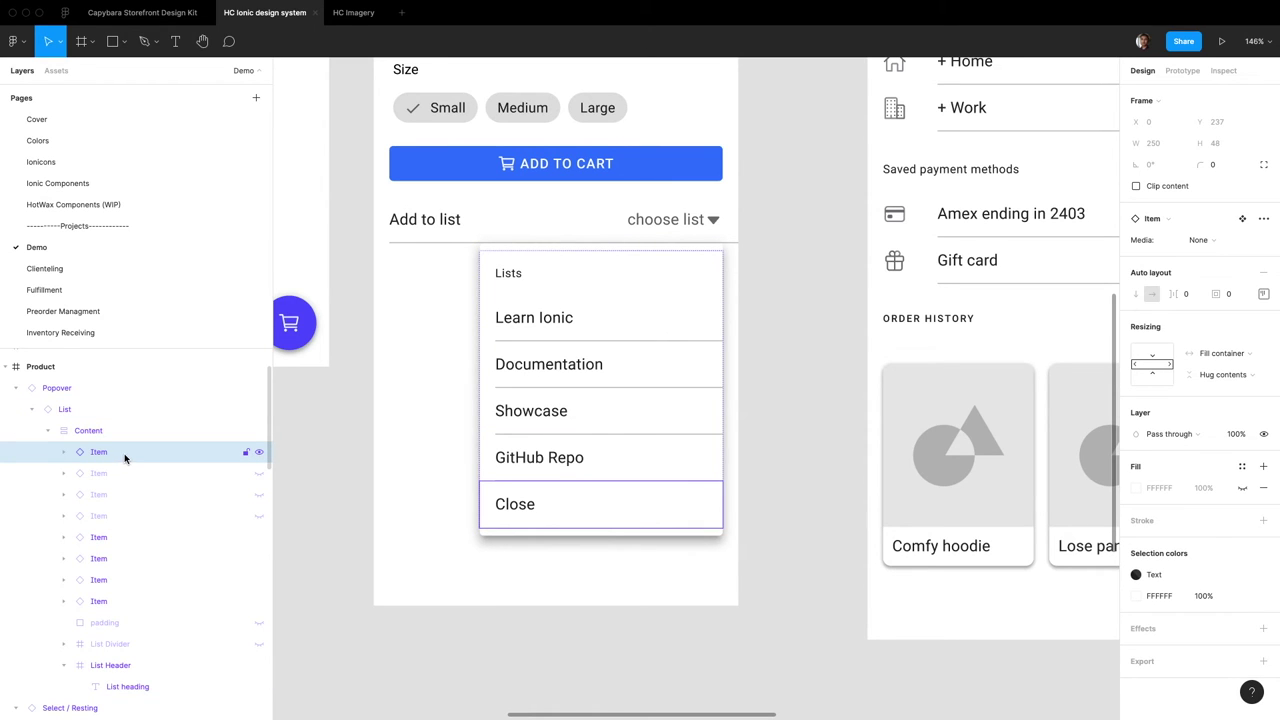
{"action": "left_click", "coordinate": [754, 531]}
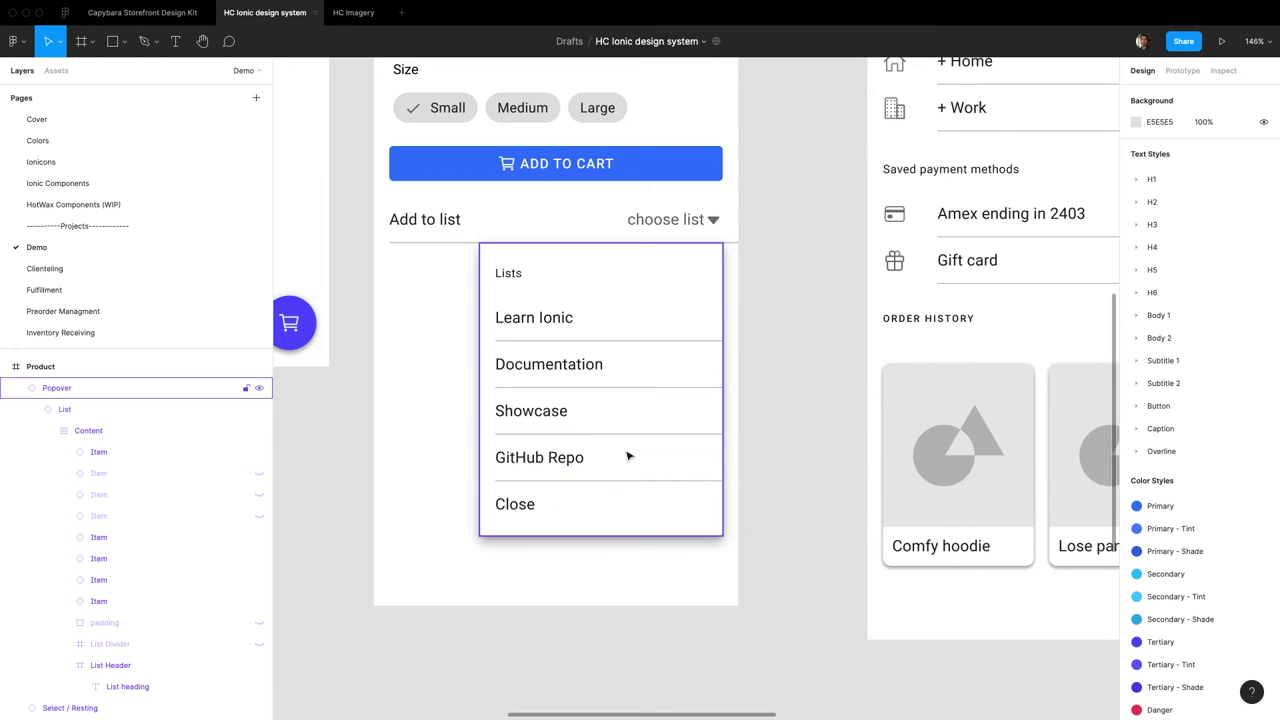
{"action": "left_click", "coordinate": [605, 511]}
{"action": "left_click", "coordinate": [110, 455]}
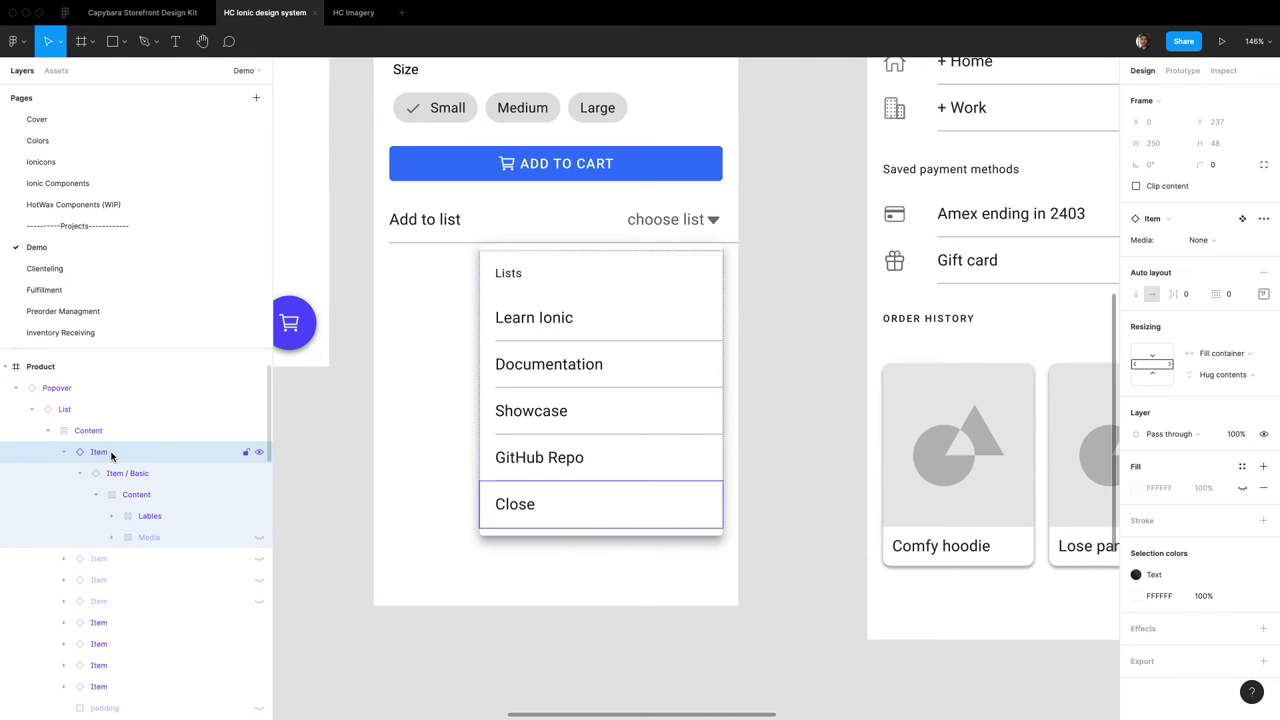
{"action": "left_click", "coordinate": [65, 452]}
Select the Documentation, Learn Ionic, Showcase and GitHub Repo rows together
{"action": "left_click", "coordinate": [99, 580]}
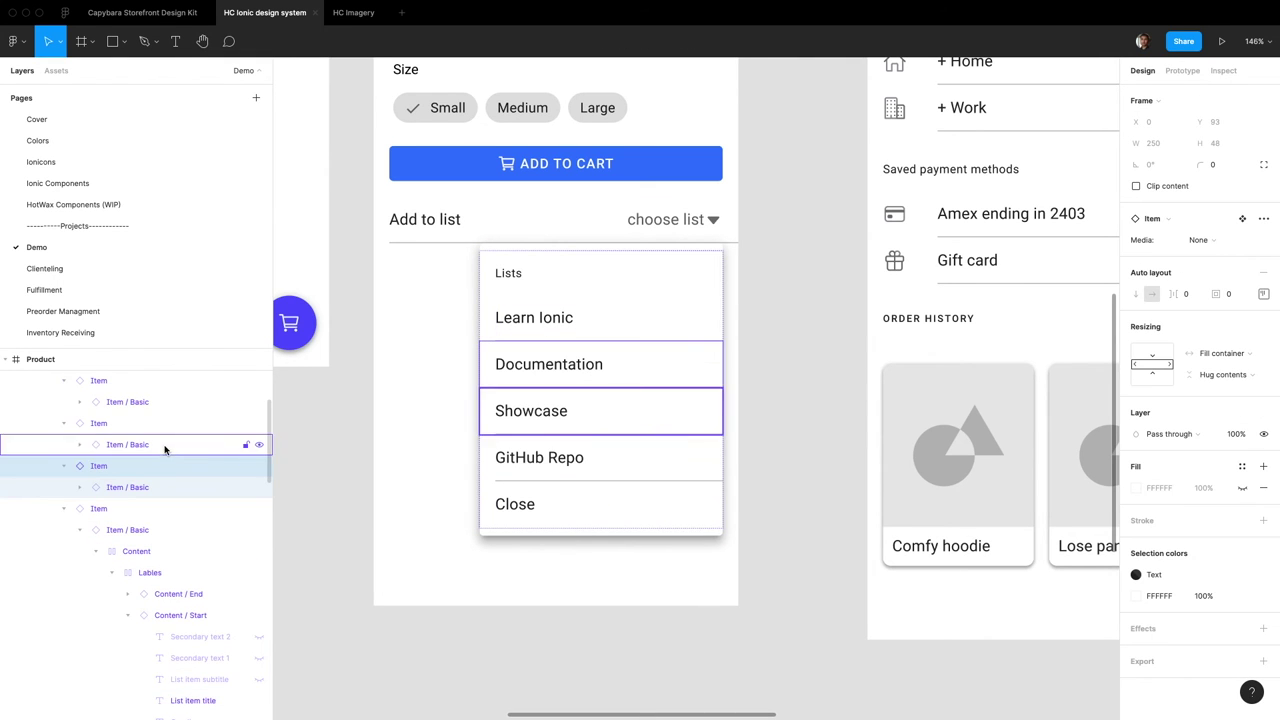
{"action": "scroll", "coordinate": [160, 450], "scroll_direction": "up", "scroll_amount": 5}
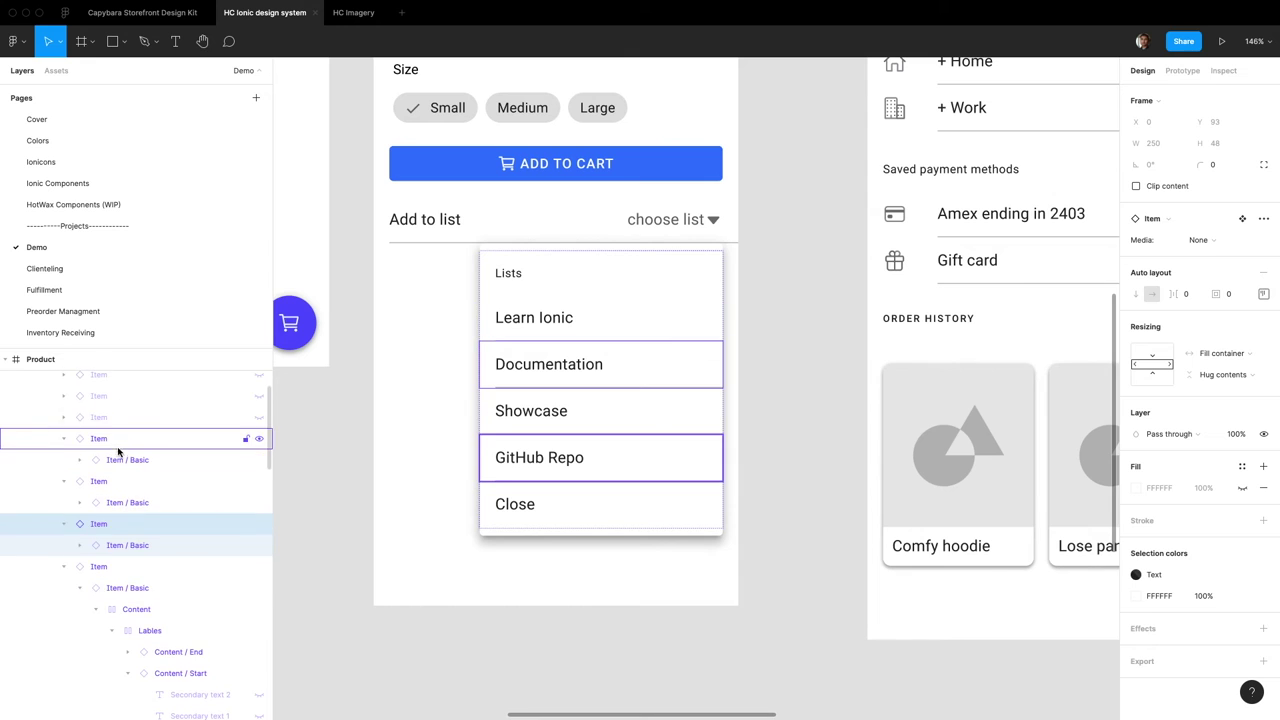
{"action": "left_click", "coordinate": [557, 318], "text": "shift"}
{"action": "left_click", "coordinate": [557, 409], "text": "shift"}
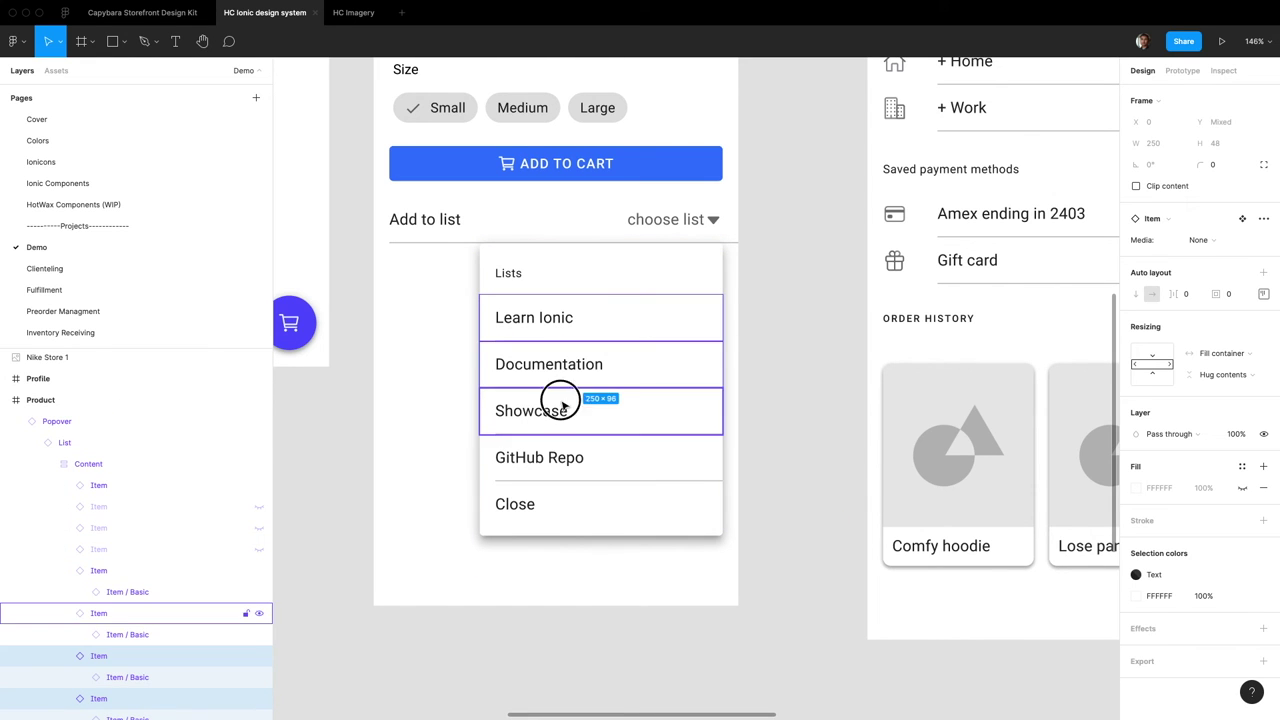
{"action": "left_click", "coordinate": [565, 456], "text": "shift"}
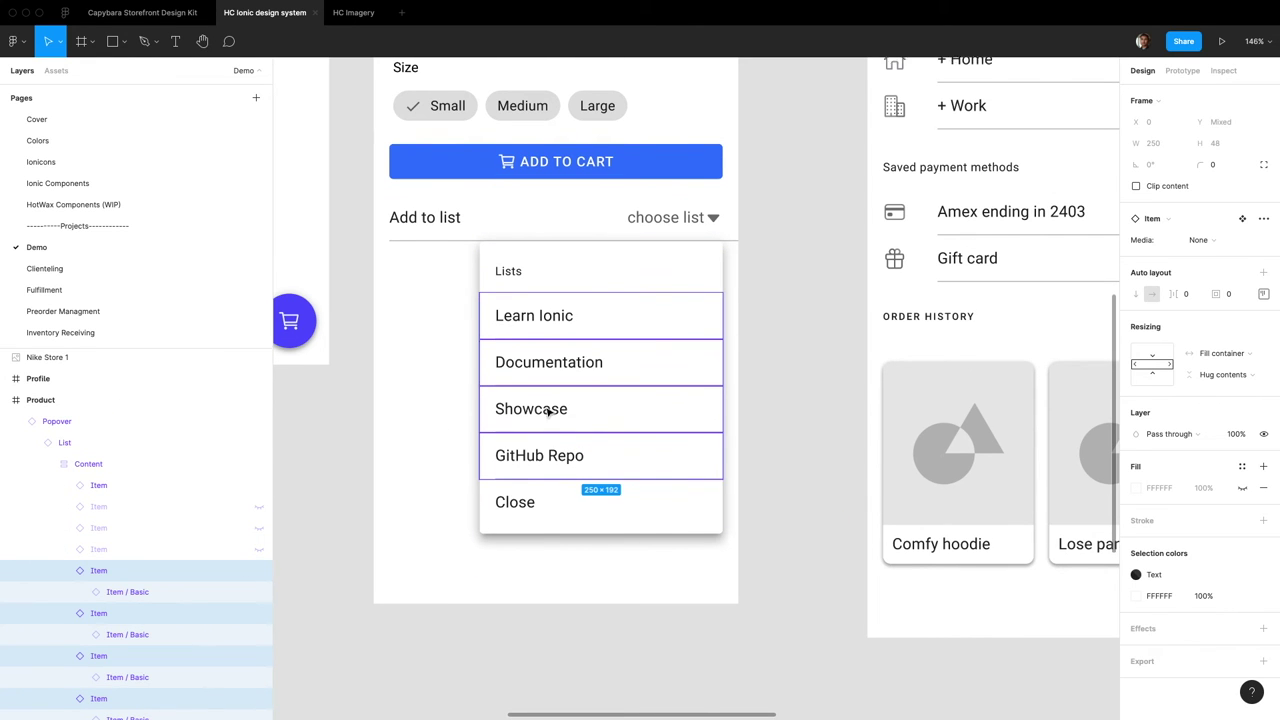
{"action": "scroll", "coordinate": [550, 410], "scroll_direction": "down", "scroll_amount": 1}
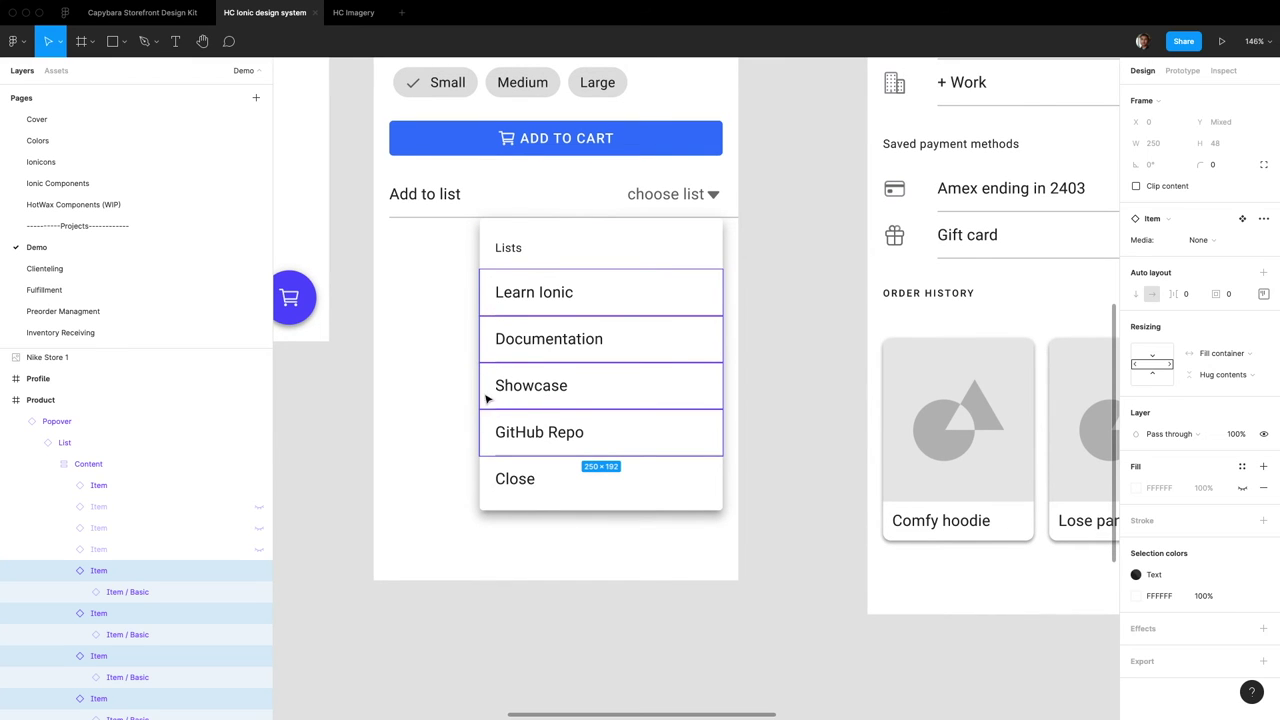
Set the four rows' Media to Icon and change the note text to '1 item'
{"action": "left_click", "coordinate": [1198, 241]}
{"action": "left_click", "coordinate": [1192, 256]}
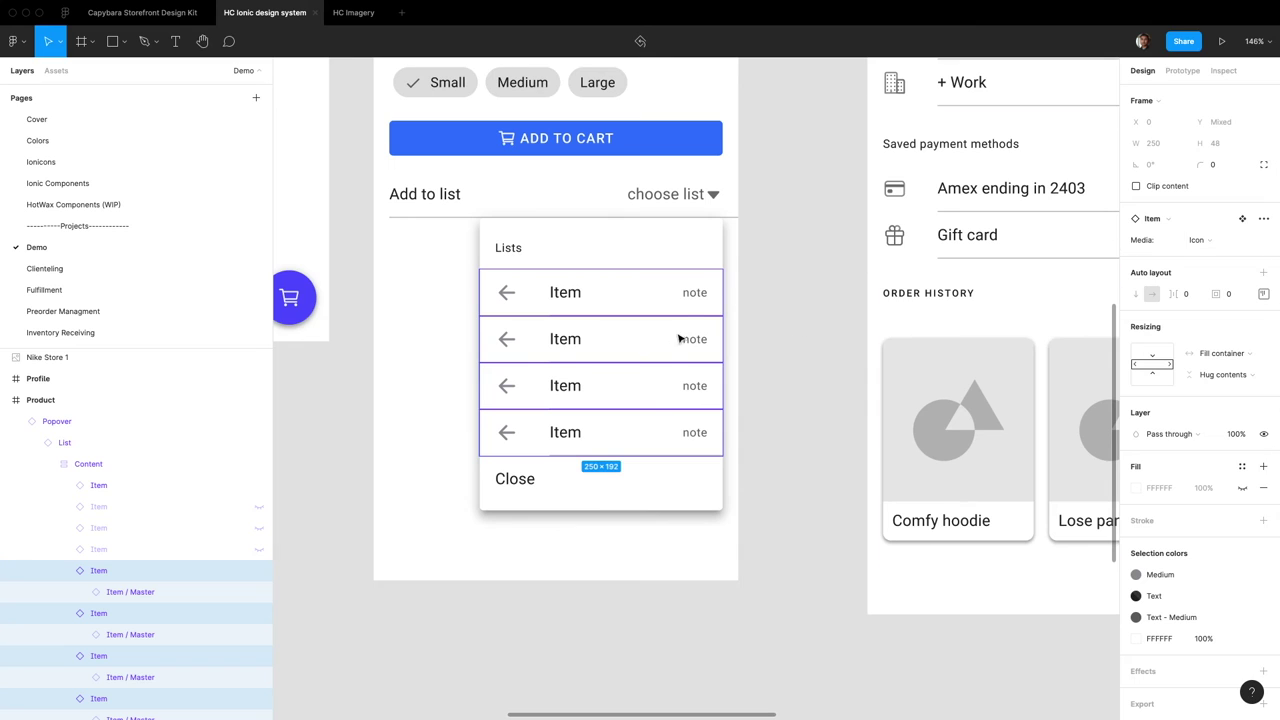
{"action": "left_click", "coordinate": [698, 296], "text": "super"}
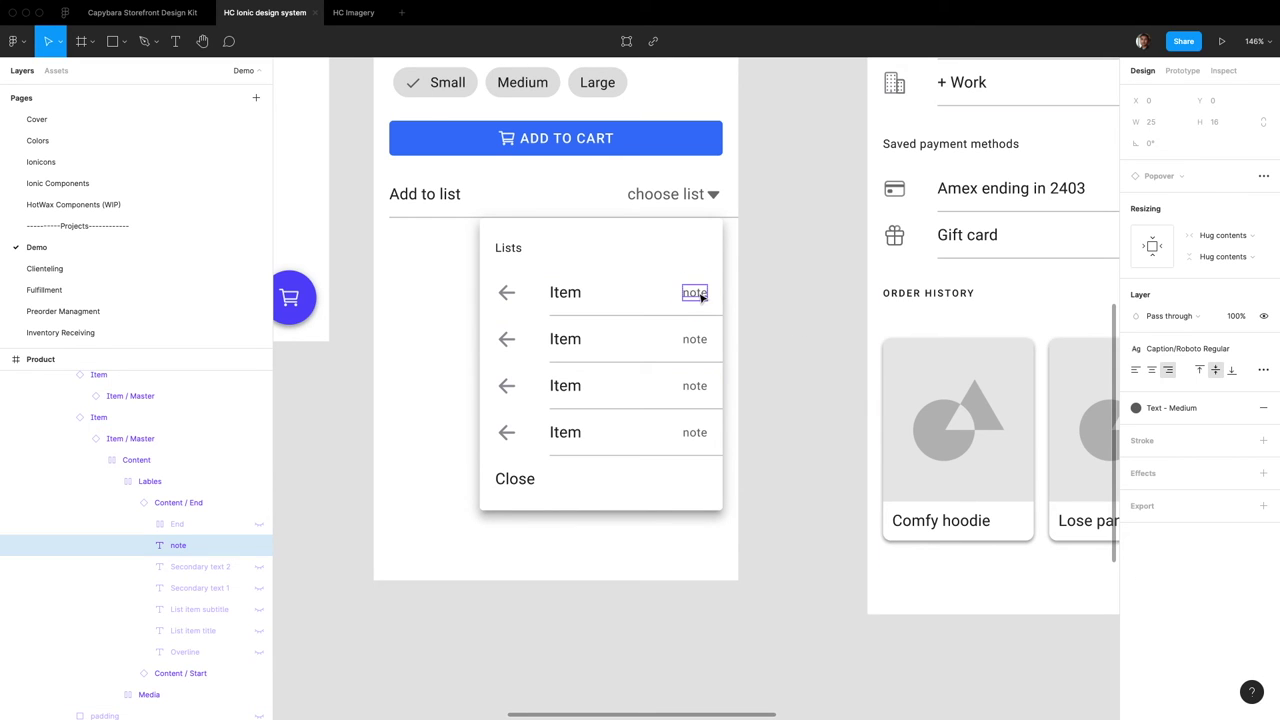
{"action": "double_click", "coordinate": [698, 297]}
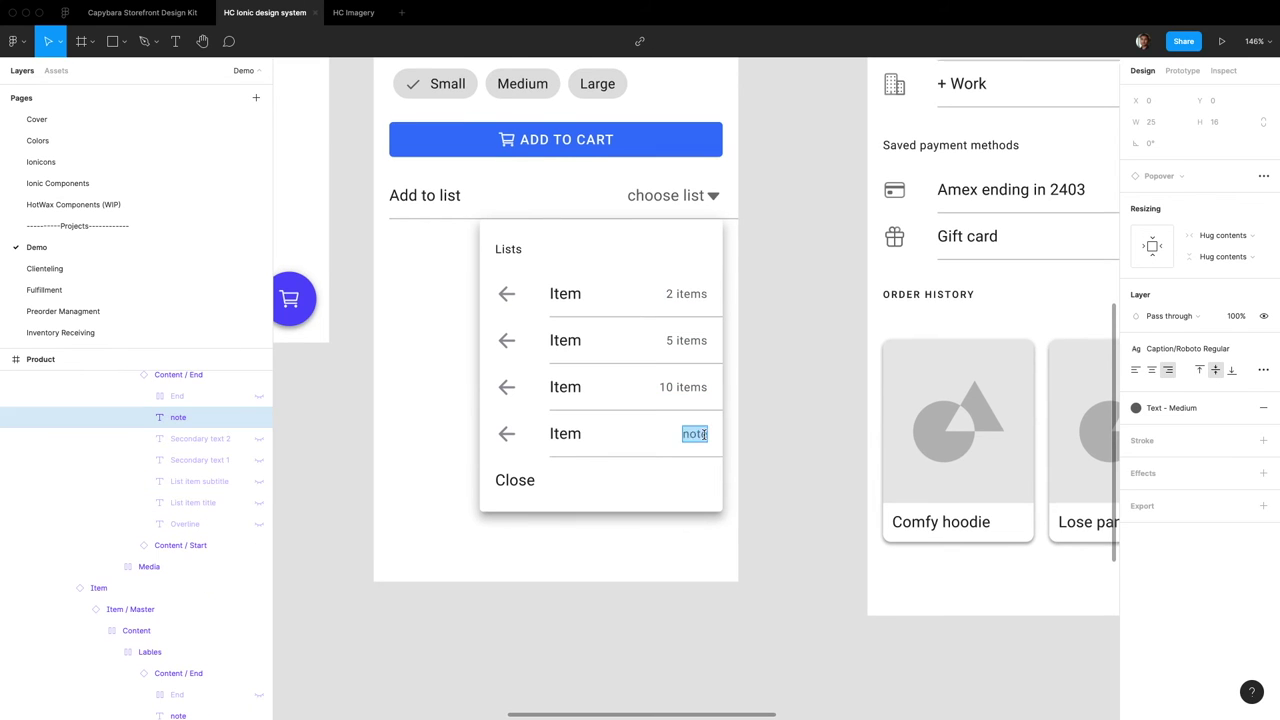
{"action": "type", "text": "1 item"}
Rename the four rows Birthday, Wedding, Anniversary and Suprise
{"action": "double_click", "coordinate": [566, 293]}
{"action": "type", "text": "Birthday"}
{"action": "double_click", "coordinate": [565, 340]}
{"action": "type", "text": "Wedding"}
{"action": "double_click", "coordinate": [565, 386]}
{"action": "type", "text": "Anniversary"}
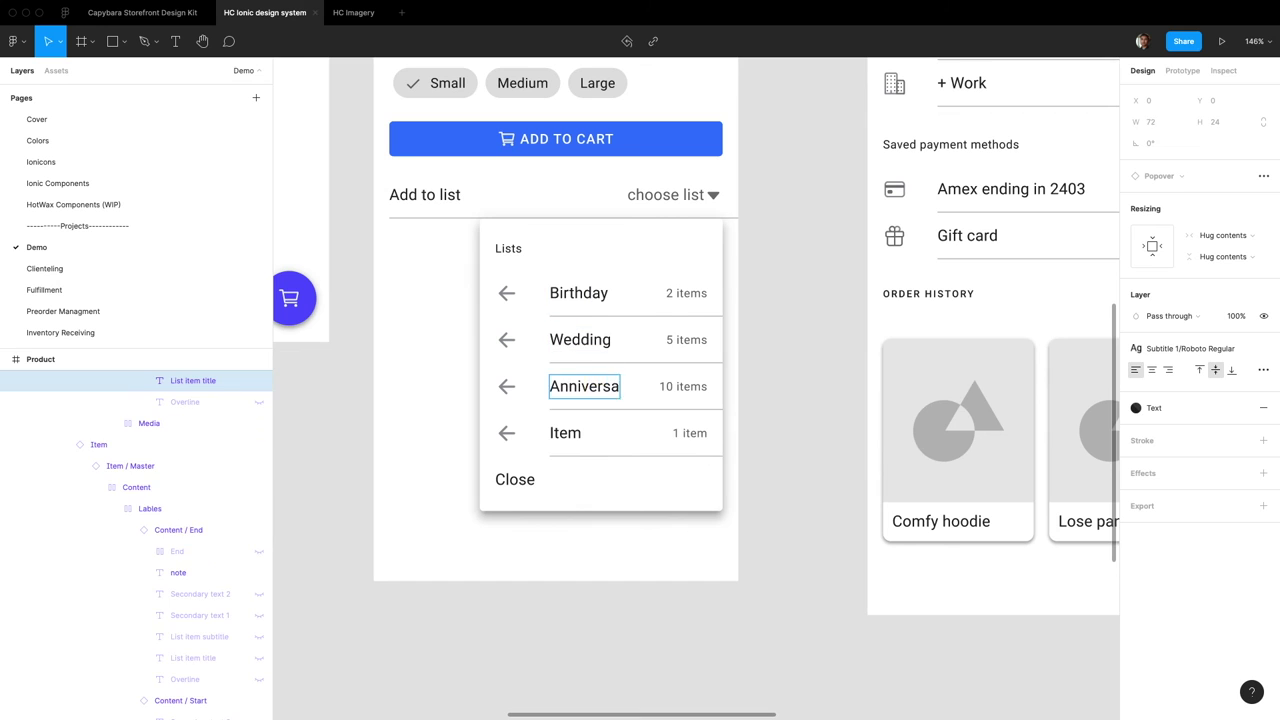
{"action": "double_click", "coordinate": [565, 433]}
{"action": "type", "text": "Suprise"}
{"action": "key", "text": "Escape"}
{"action": "key", "text": "Escape"}
Turn on the Close row's icon and swap its arrow for the close X
{"action": "left_click", "coordinate": [1229, 240]}
{"action": "left_click", "coordinate": [1194, 606]}
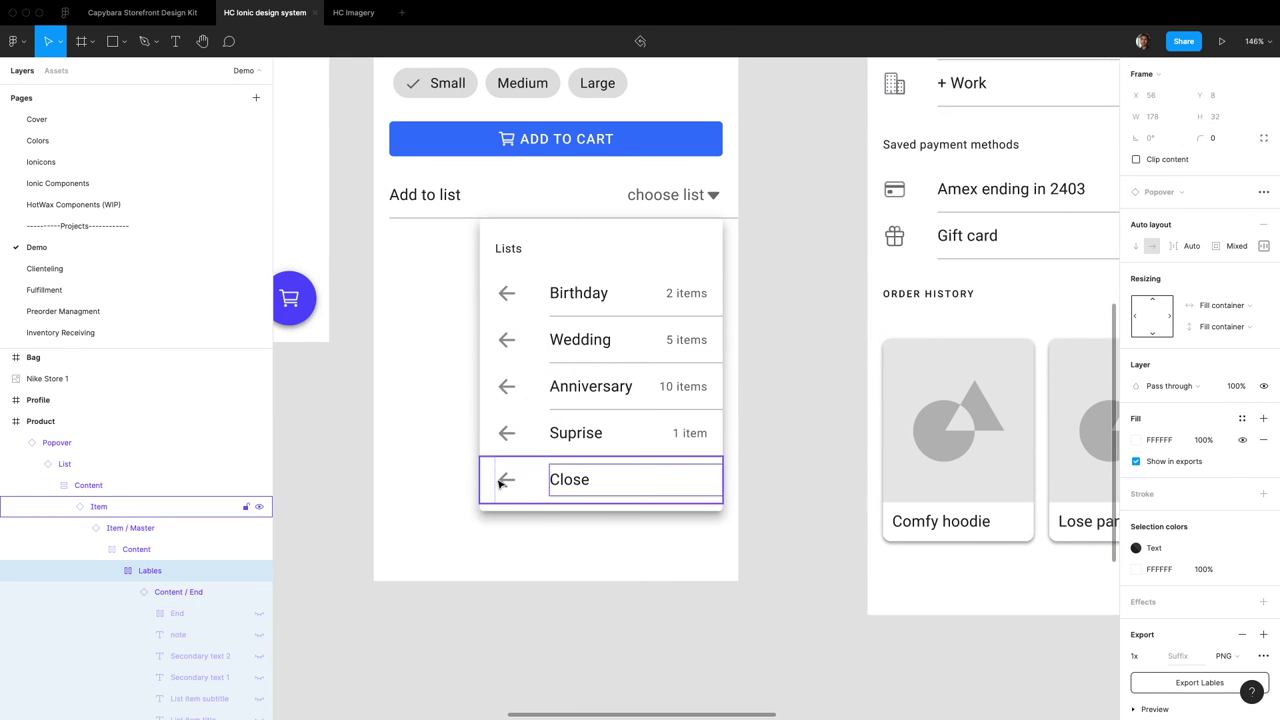
{"action": "left_click", "coordinate": [505, 482]}
{"action": "double_click", "coordinate": [507, 482]}
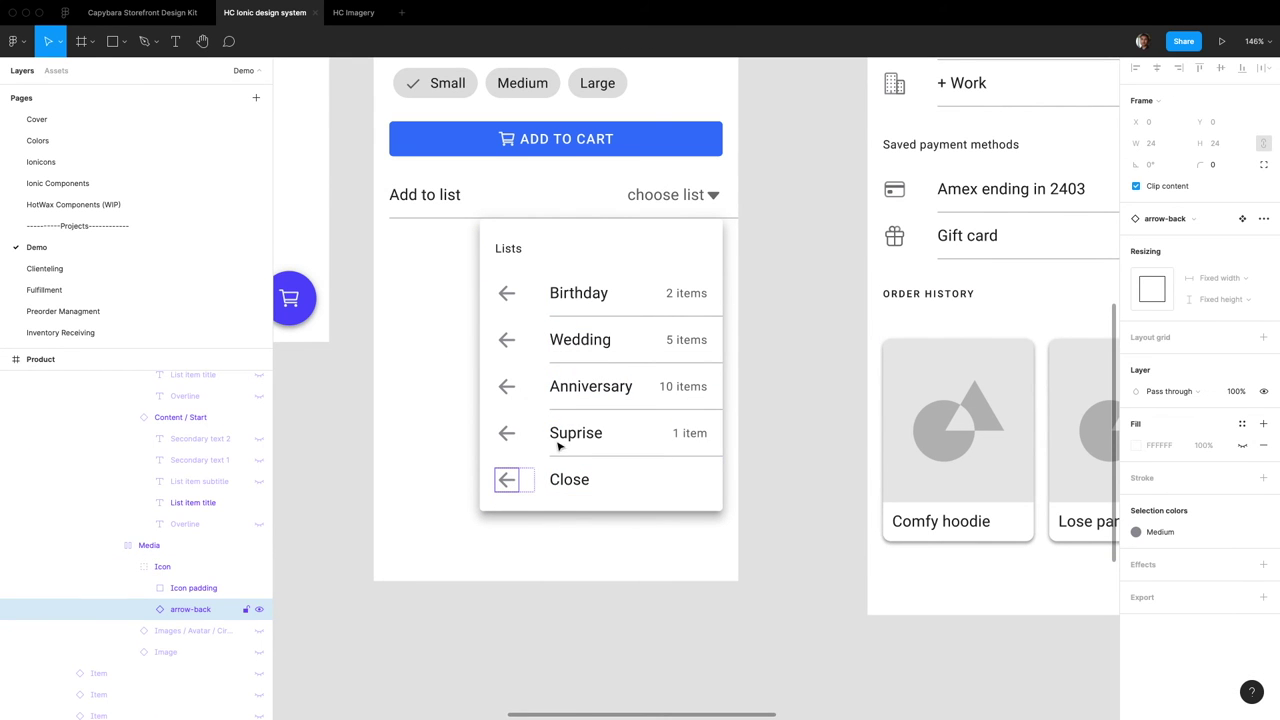
{"action": "left_click", "coordinate": [1153, 222]}
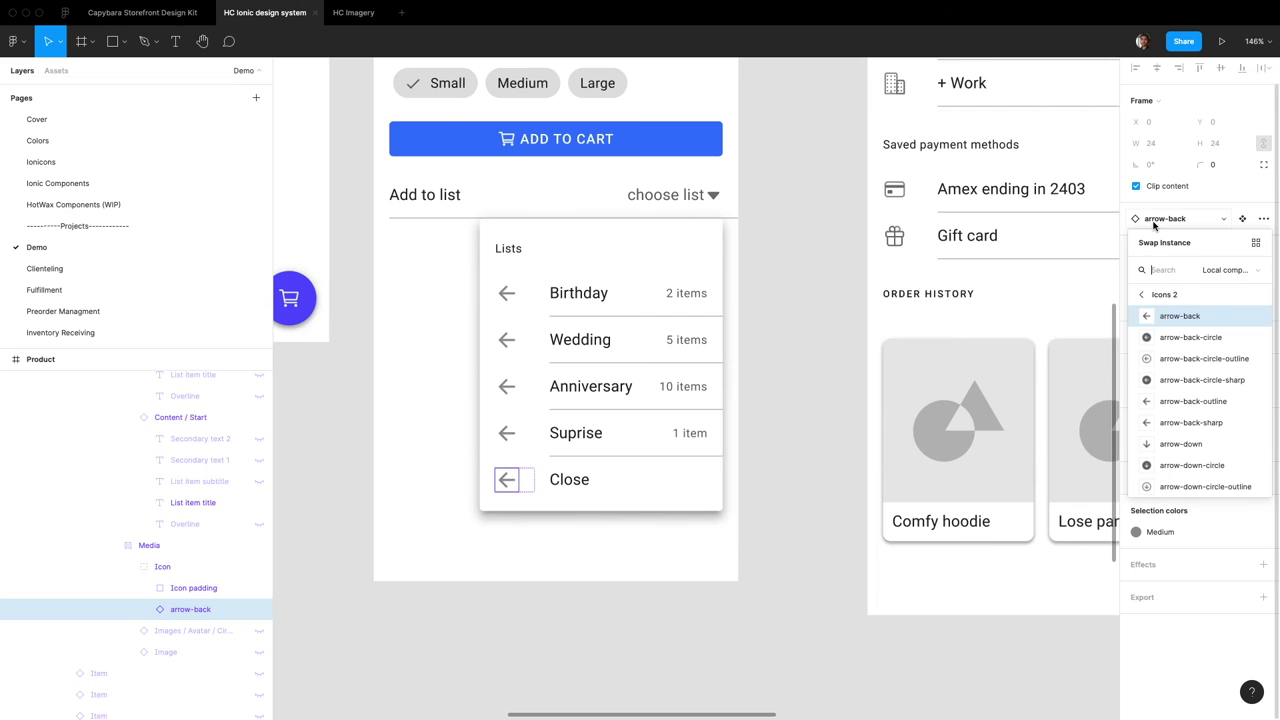
{"action": "type", "text": "close"}
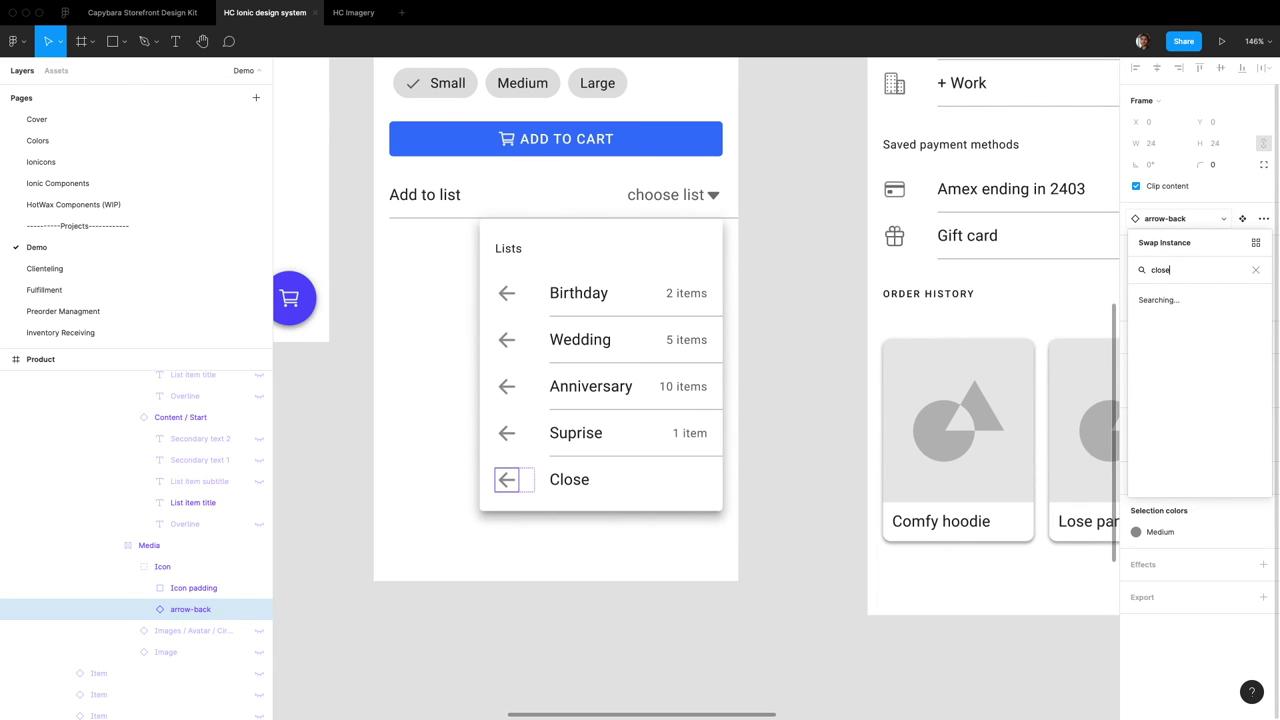
{"action": "left_click", "coordinate": [1160, 429]}
Swap the Suprise, Anniversary and Wedding icons for alert, rose and bag icons
{"action": "key", "text": "shift+Tab"}
{"action": "type", "text": "alert"}
{"action": "left_click", "coordinate": [1160, 429]}
{"action": "key", "text": "shift+Tab"}
{"action": "type", "text": "rose"}
{"action": "left_click", "coordinate": [1140, 428]}
{"action": "key", "text": "shift+Tab"}
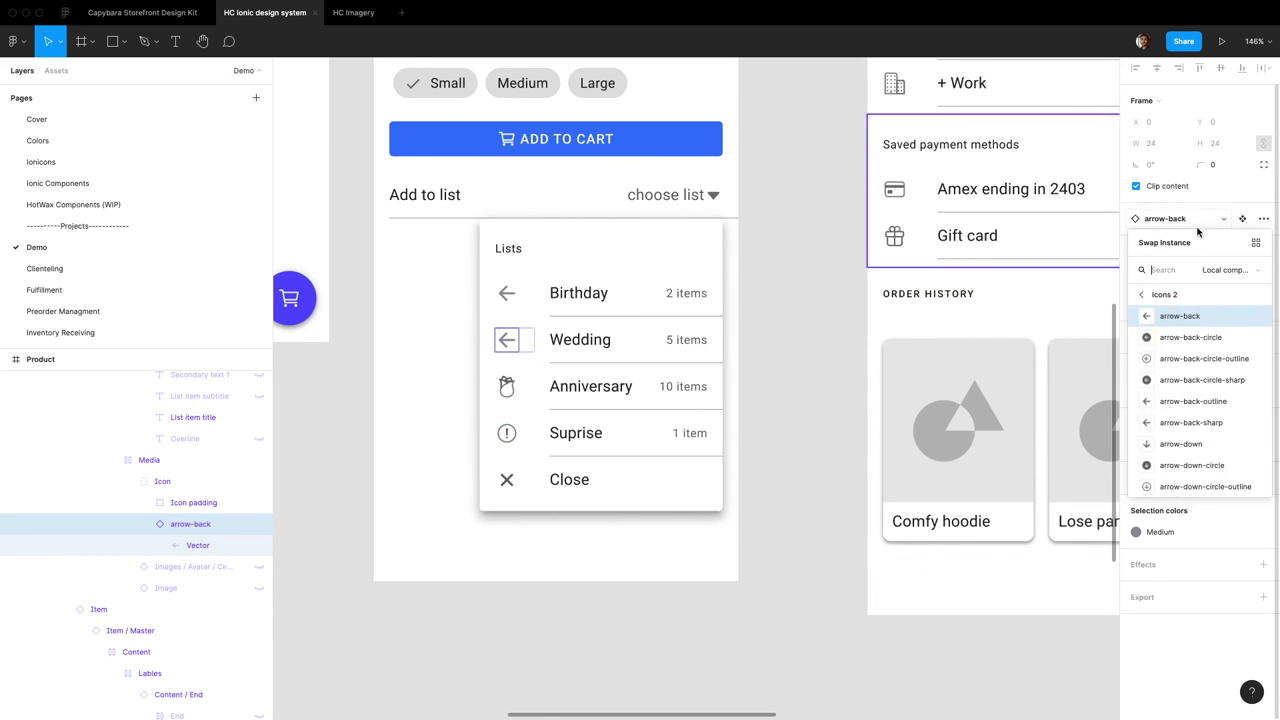
{"action": "type", "text": "bag"}
{"action": "left_click", "coordinate": [1180, 315]}
{"action": "scroll", "coordinate": [565, 400], "scroll_direction": "up", "scroll_amount": 3}
{"action": "left_click", "coordinate": [555, 408]}
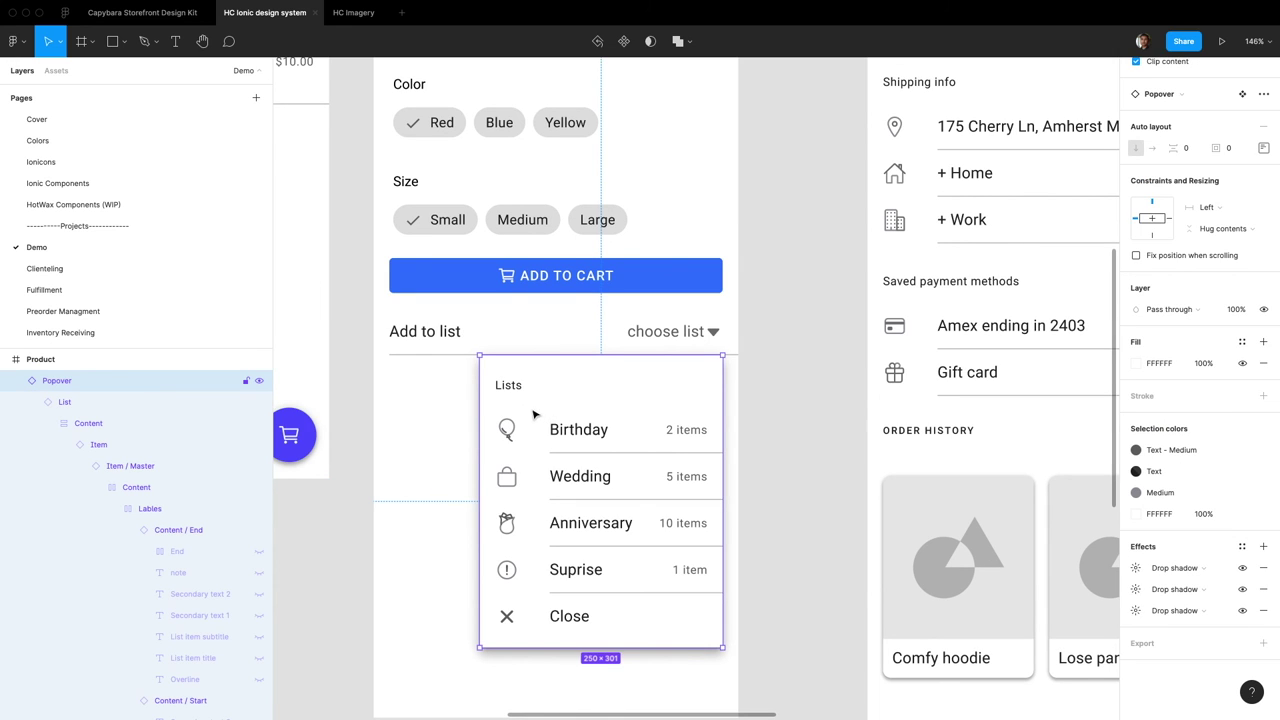
{"action": "scroll", "coordinate": [700, 425], "scroll_direction": "down", "scroll_amount": 2}
{"action": "left_click", "coordinate": [751, 423]}
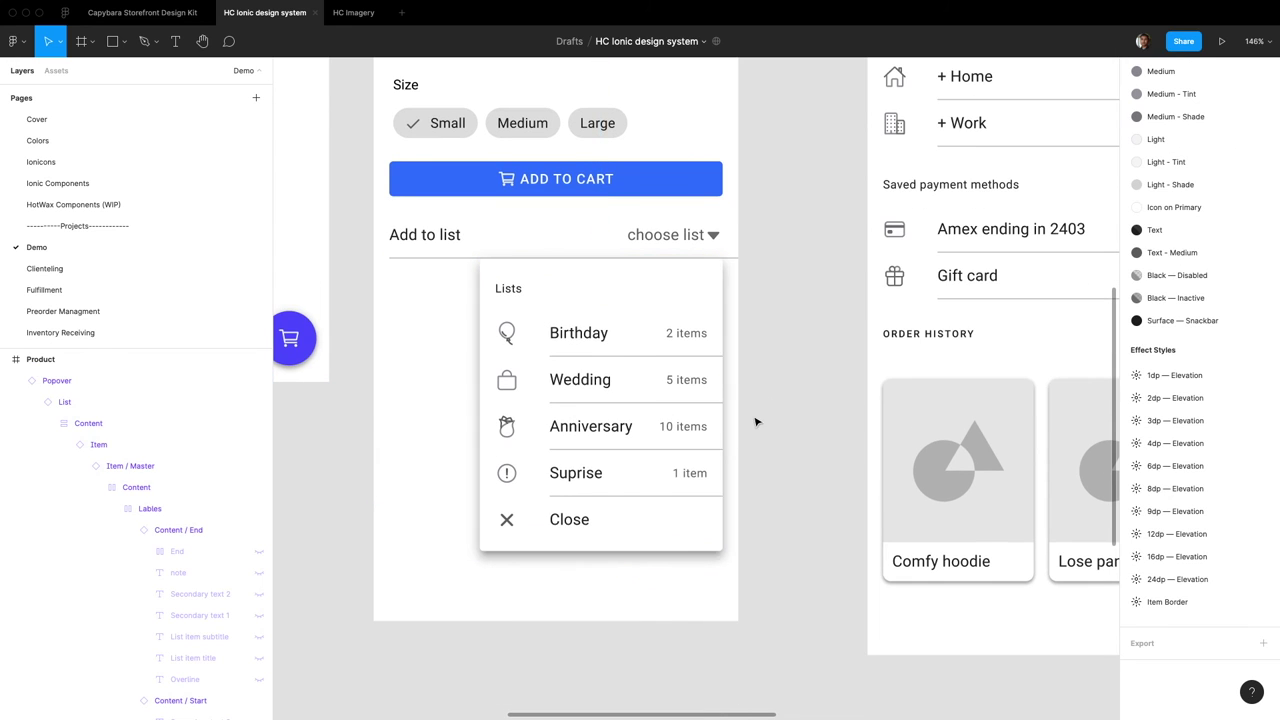
{"action": "scroll", "coordinate": [754, 423], "scroll_direction": "down", "scroll_amount": 3}
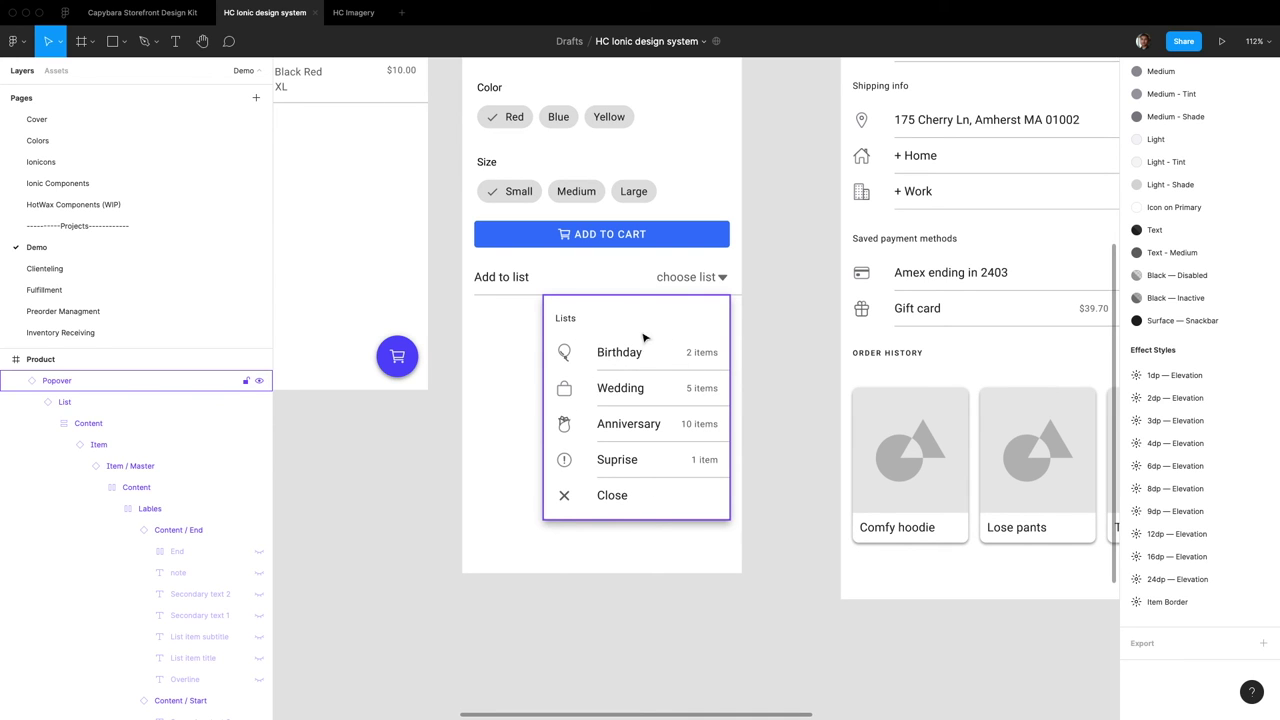
{"action": "double_click", "coordinate": [617, 339]}
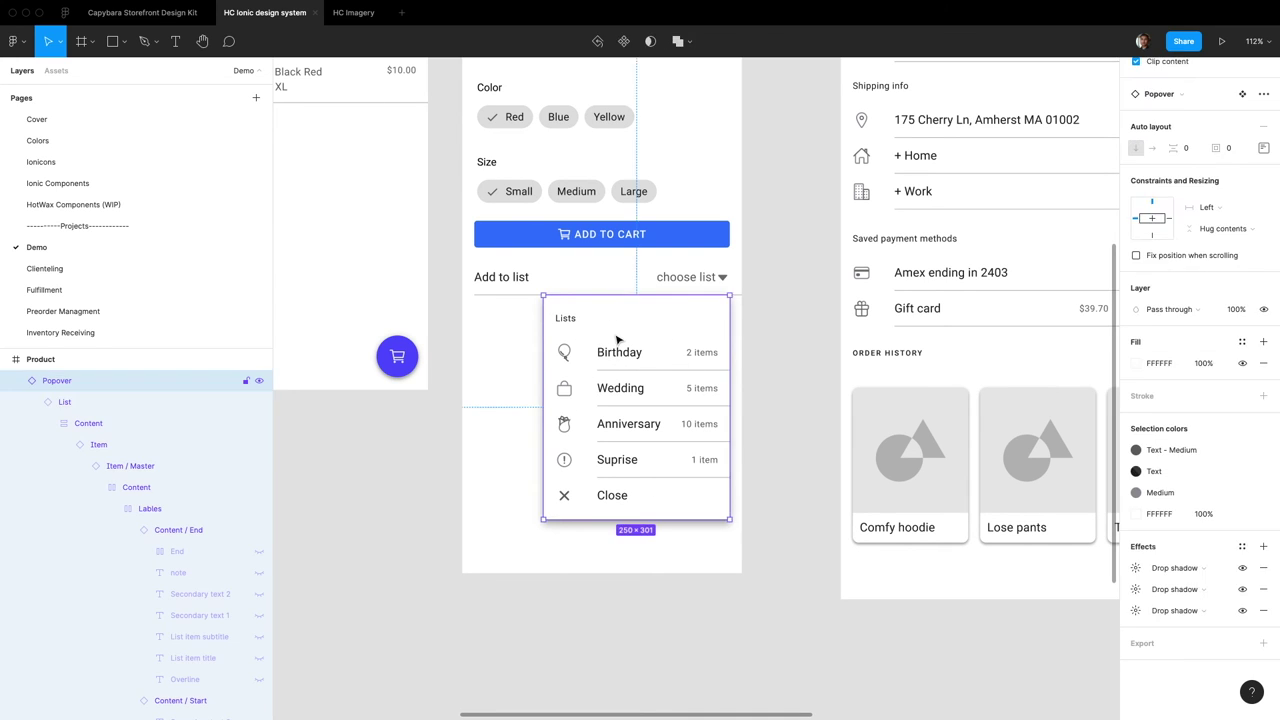
{"action": "left_click", "coordinate": [72, 379]}
{"action": "scroll", "coordinate": [577, 352], "scroll_direction": "up", "scroll_amount": 2}
{"action": "left_click", "coordinate": [757, 387]}
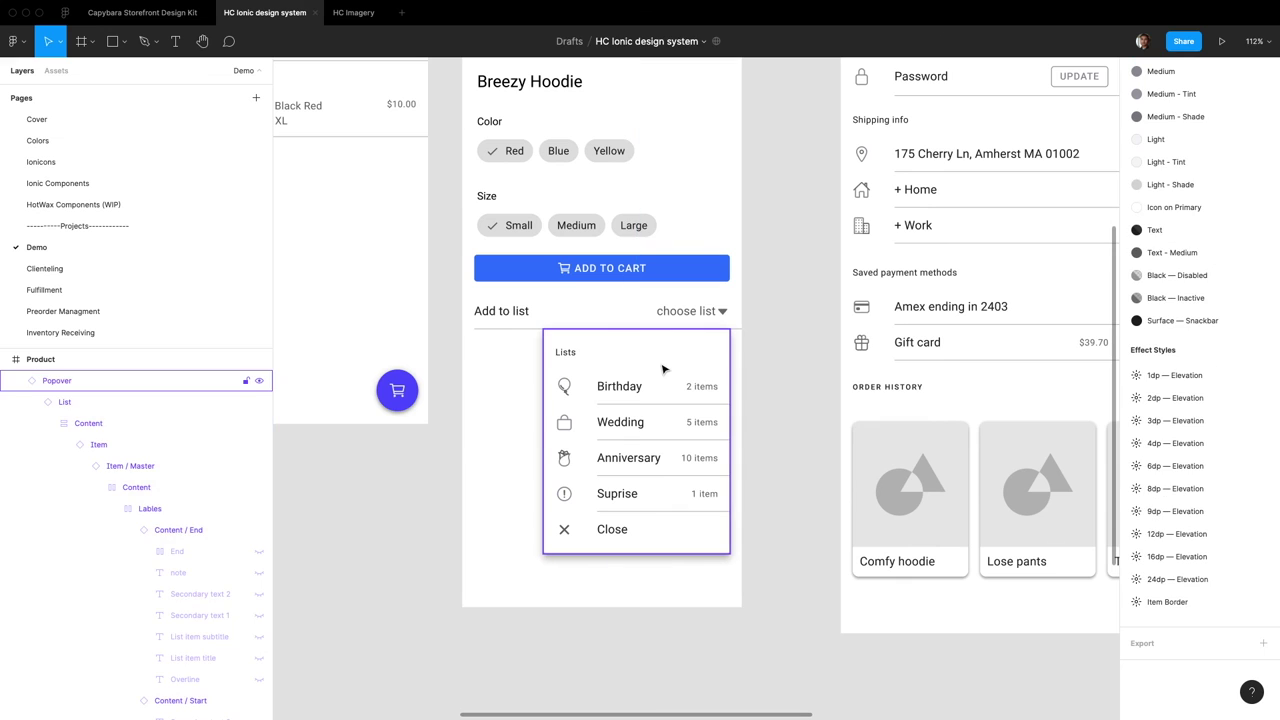
{"action": "left_click", "coordinate": [659, 366]}
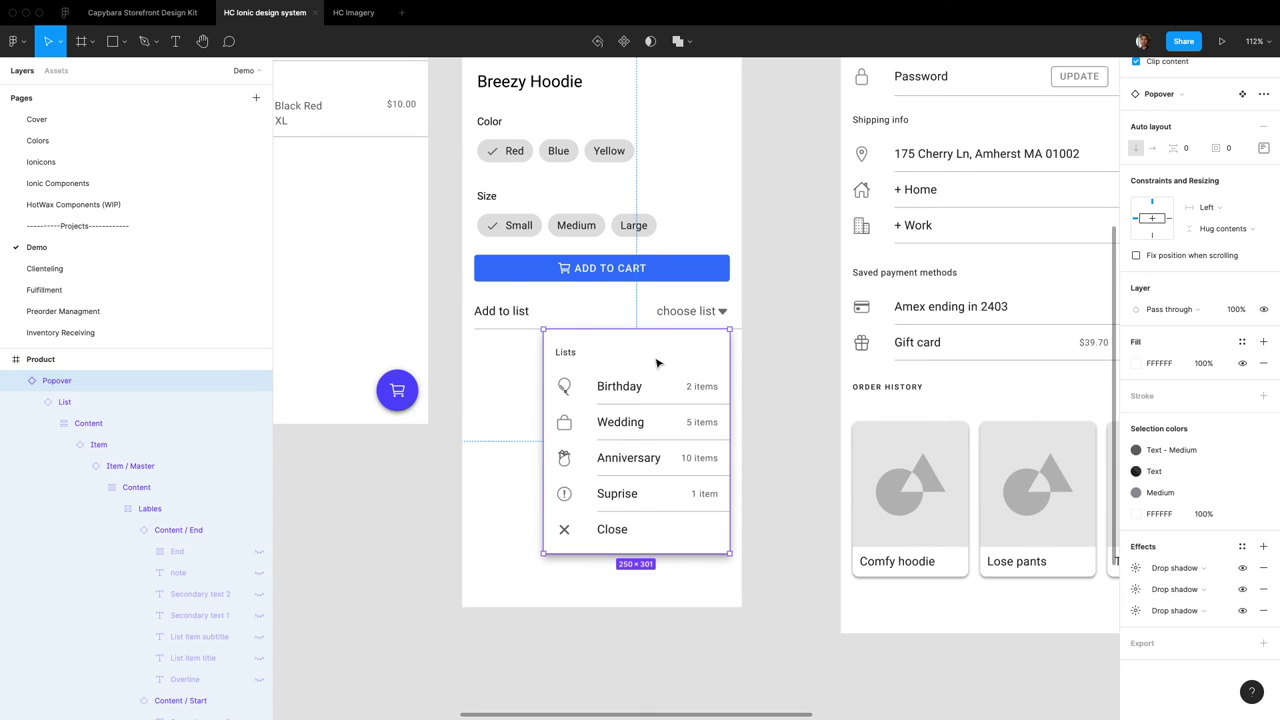
{"action": "scroll", "coordinate": [652, 318], "scroll_direction": "up", "scroll_amount": 2}
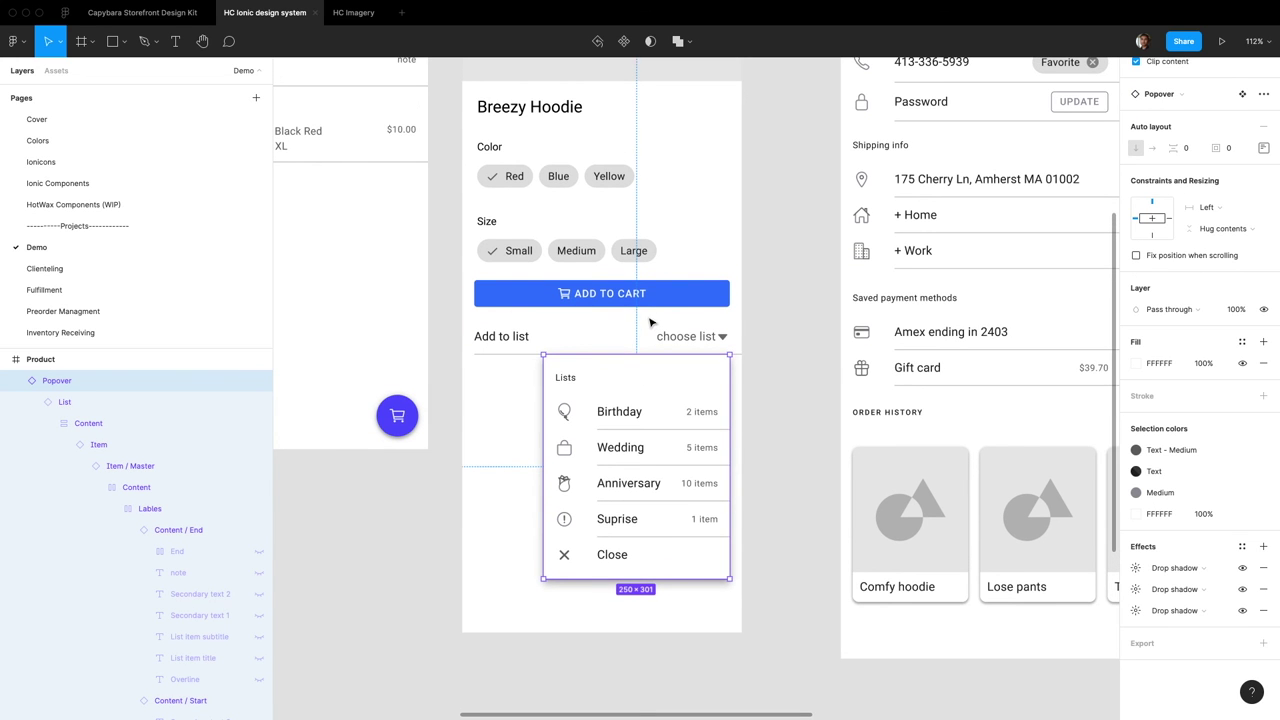